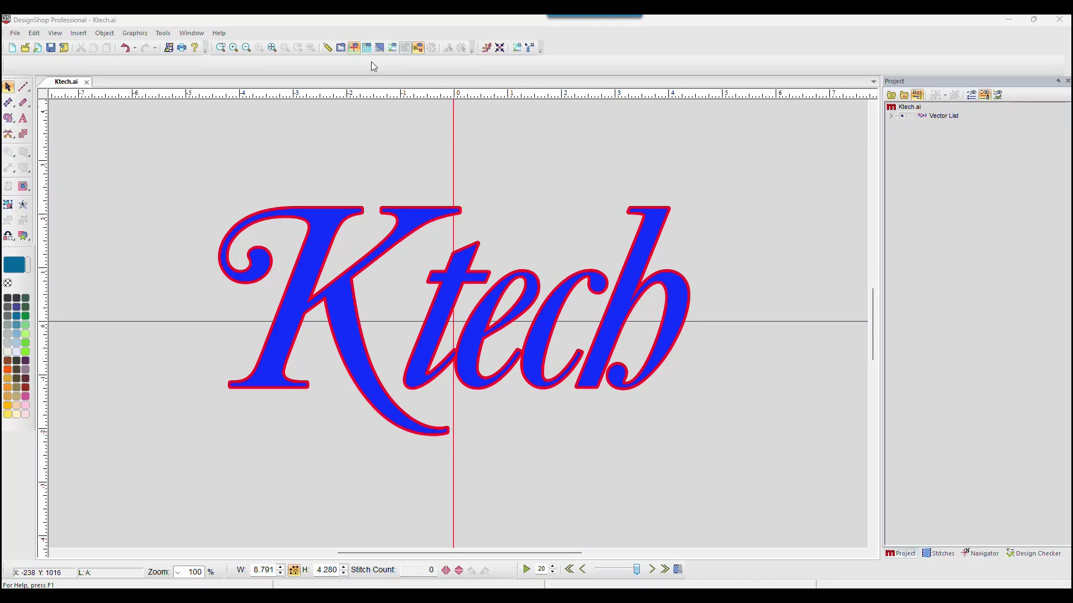
Check the DesignShop version information and view the Design Shop Level feature comparison image
left_click(219, 33)
left_click(240, 62)
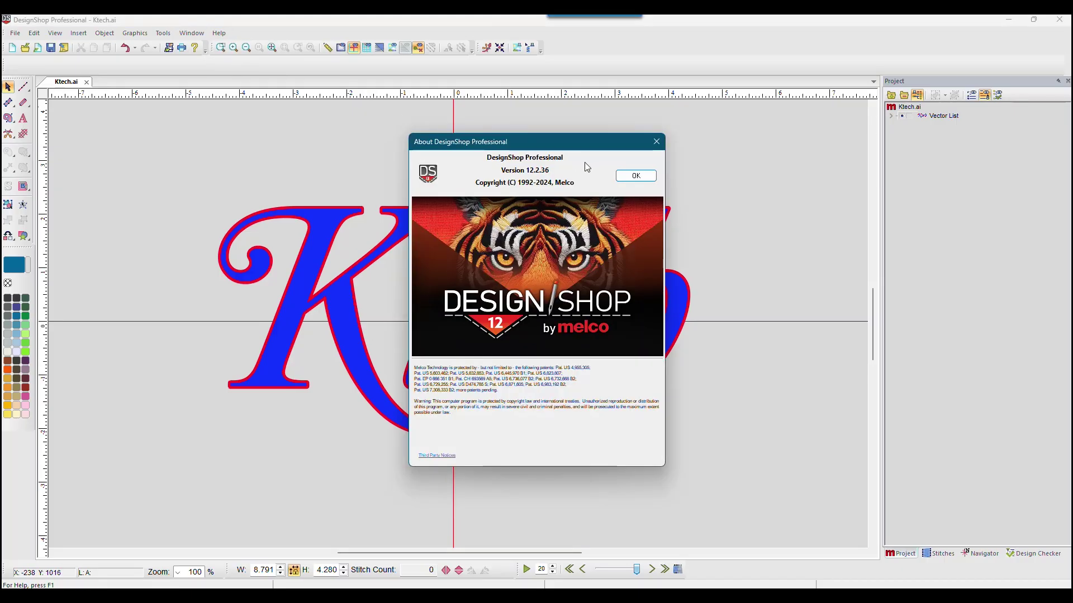
left_click_drag(578, 148, 900, 132)
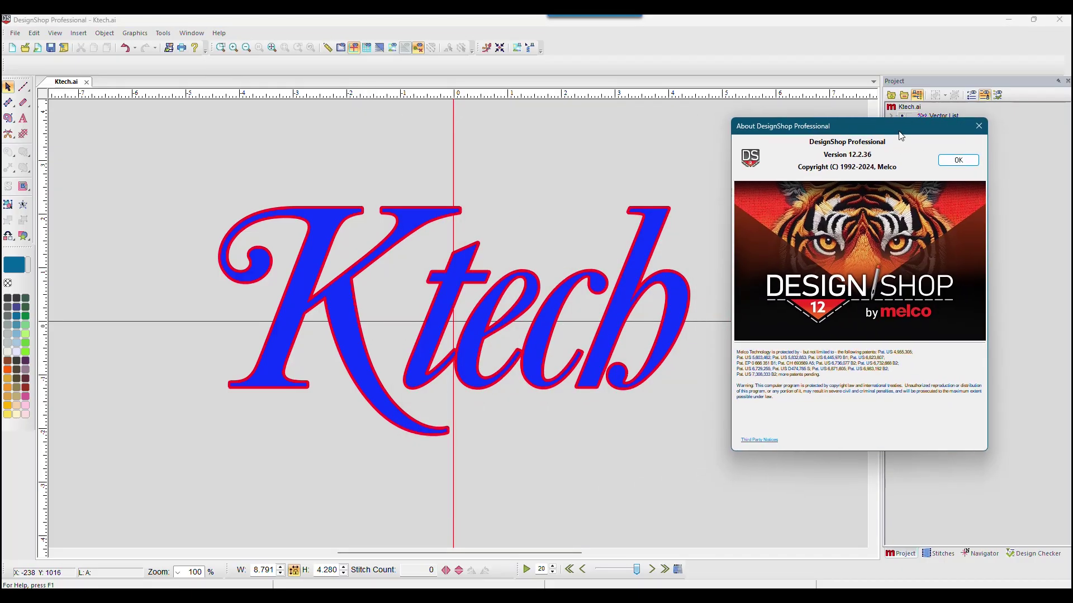
left_click(959, 160)
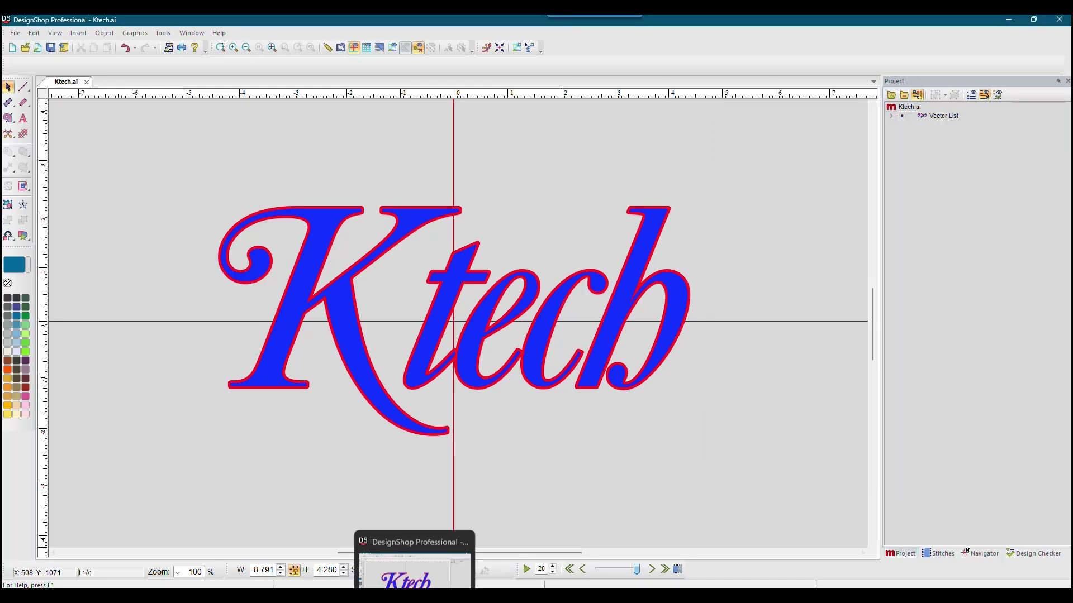
left_click(391, 545)
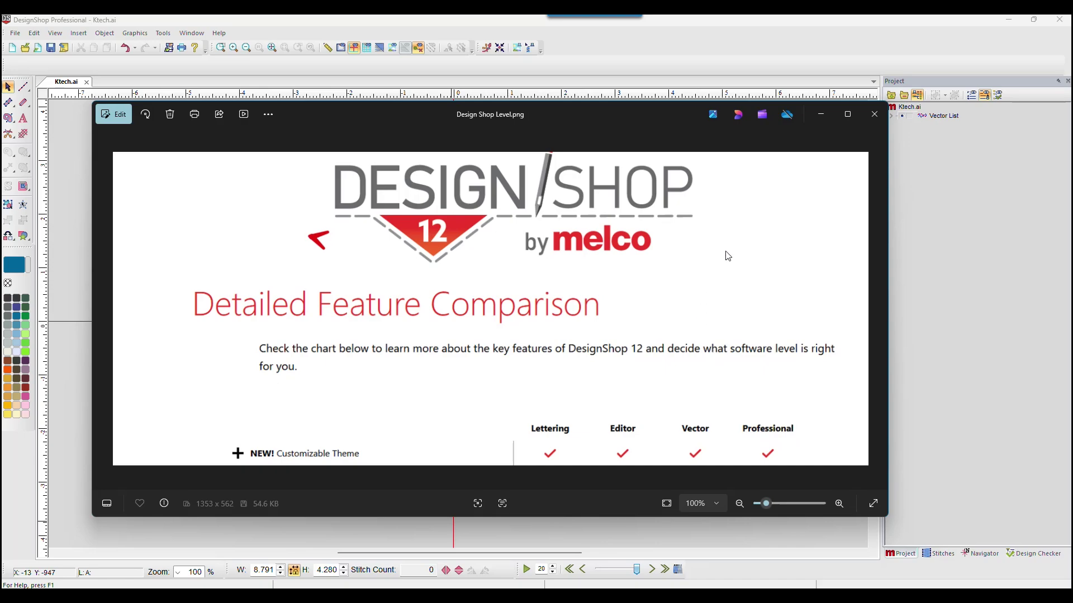
left_click(819, 114)
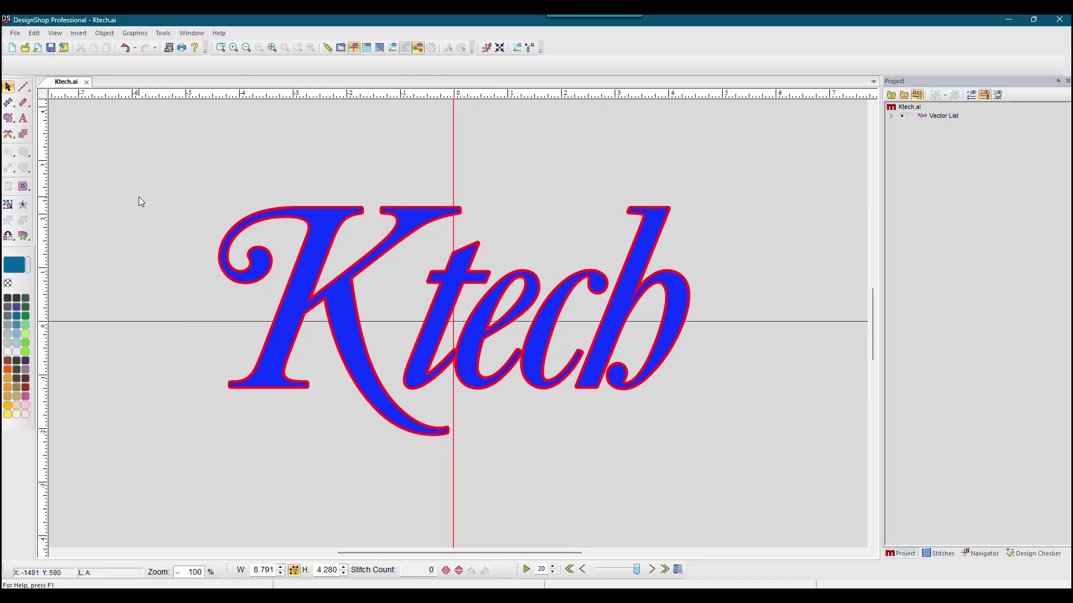
Switch to CorelDRAW and check its version information
left_click(365, 550)
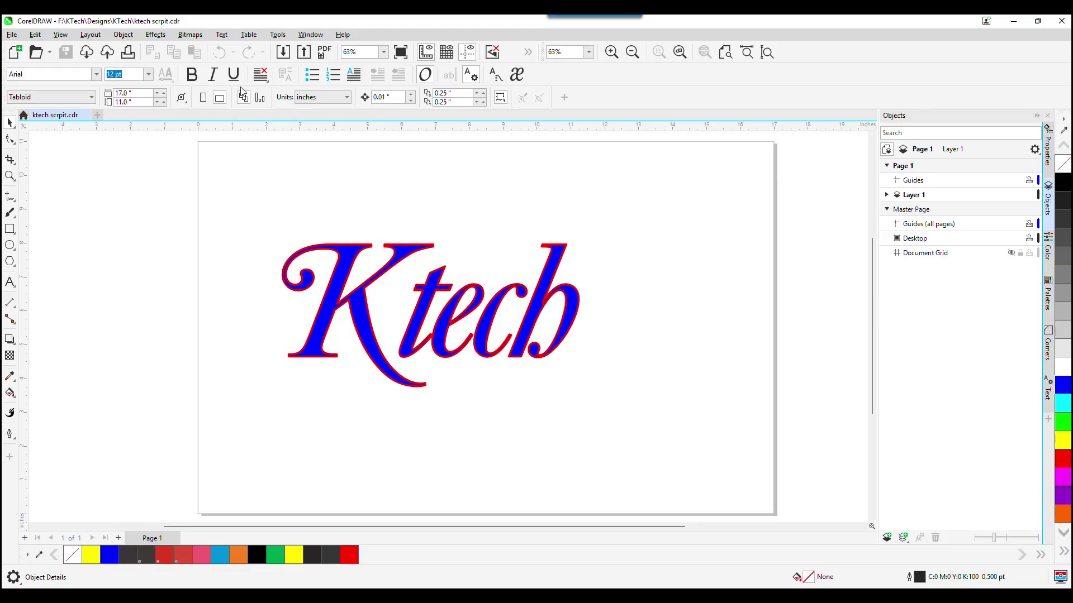
left_click(342, 35)
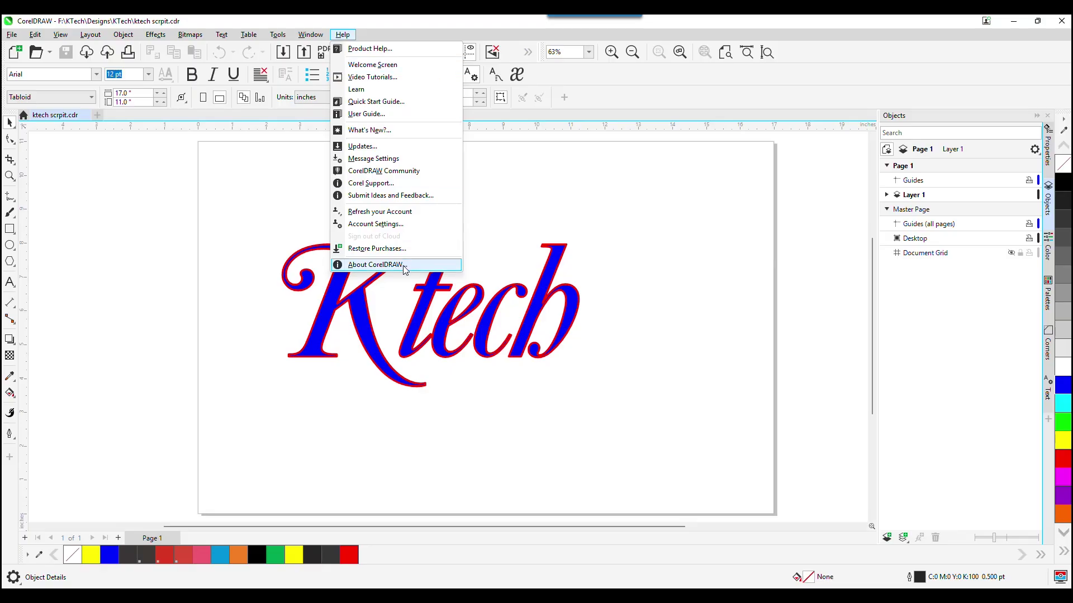
left_click(406, 265)
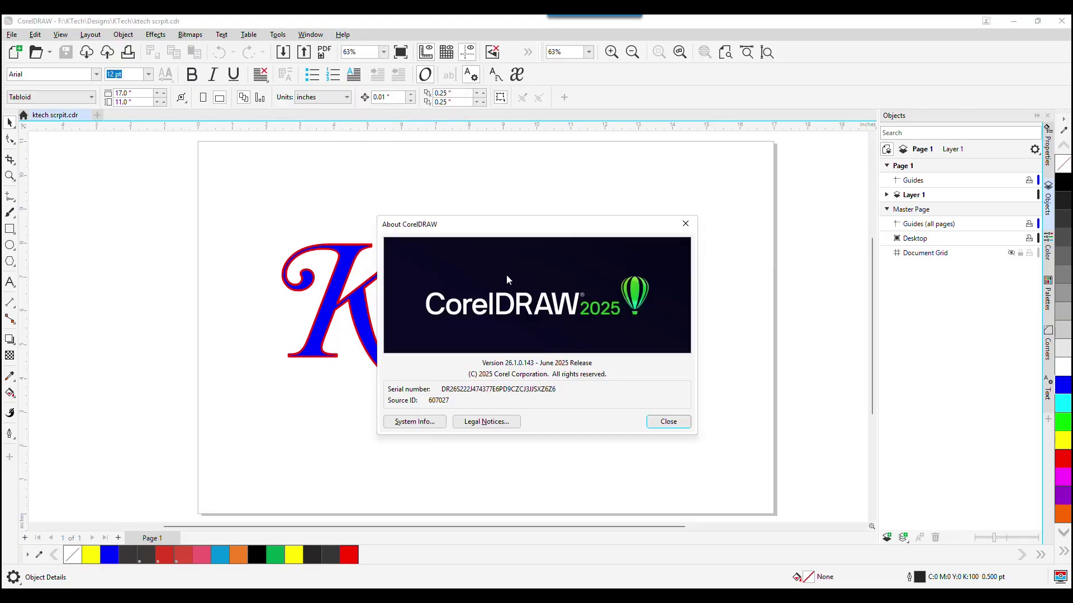
left_click(670, 423)
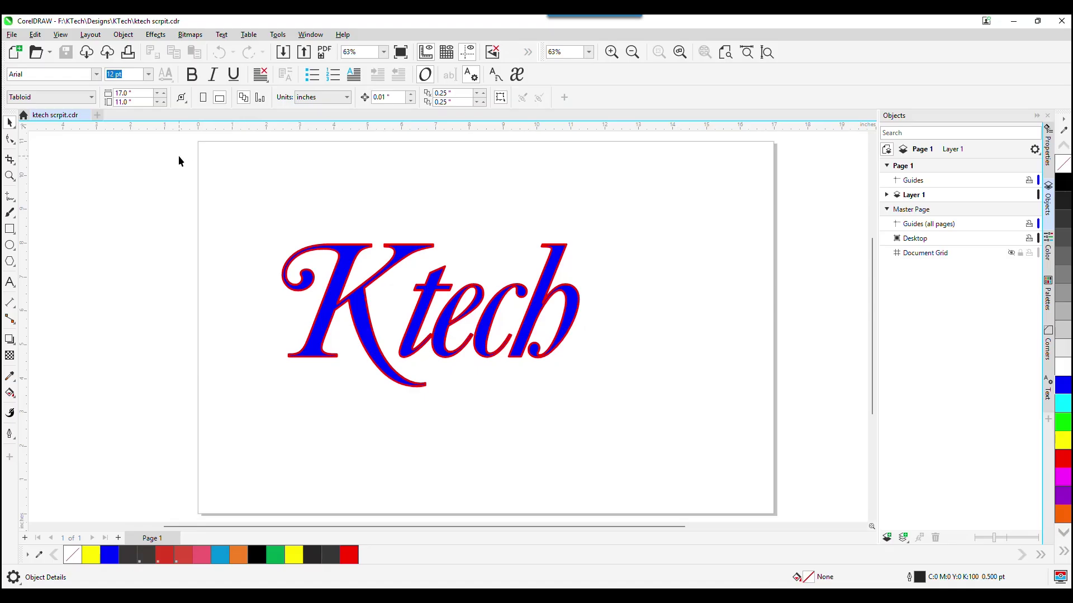
Create a new document and set its page to Tabloid size in landscape orientation
left_click(11, 35)
left_click(27, 48)
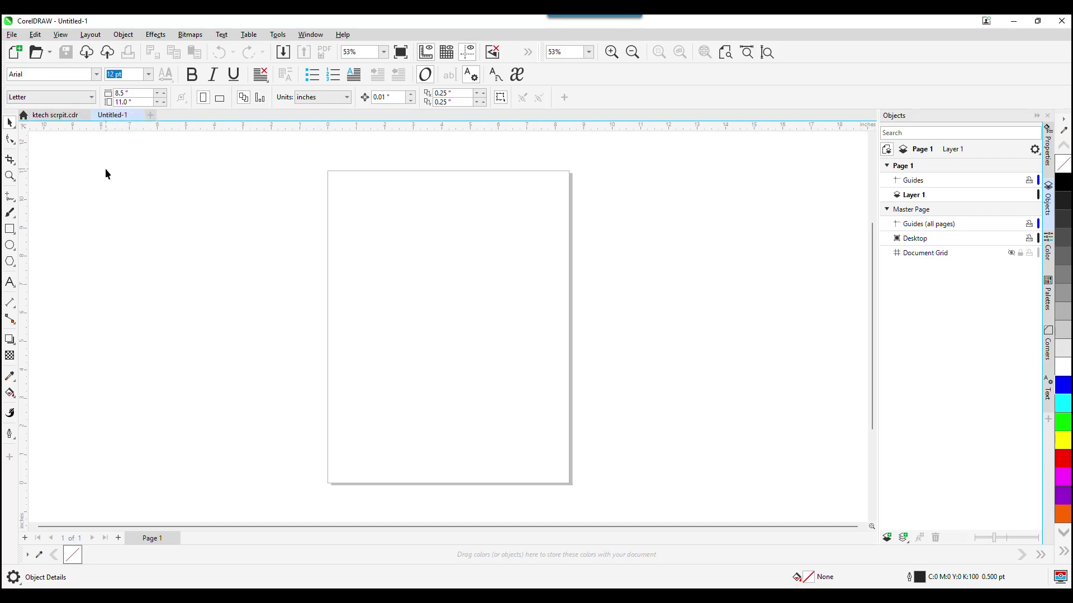
left_click(41, 98)
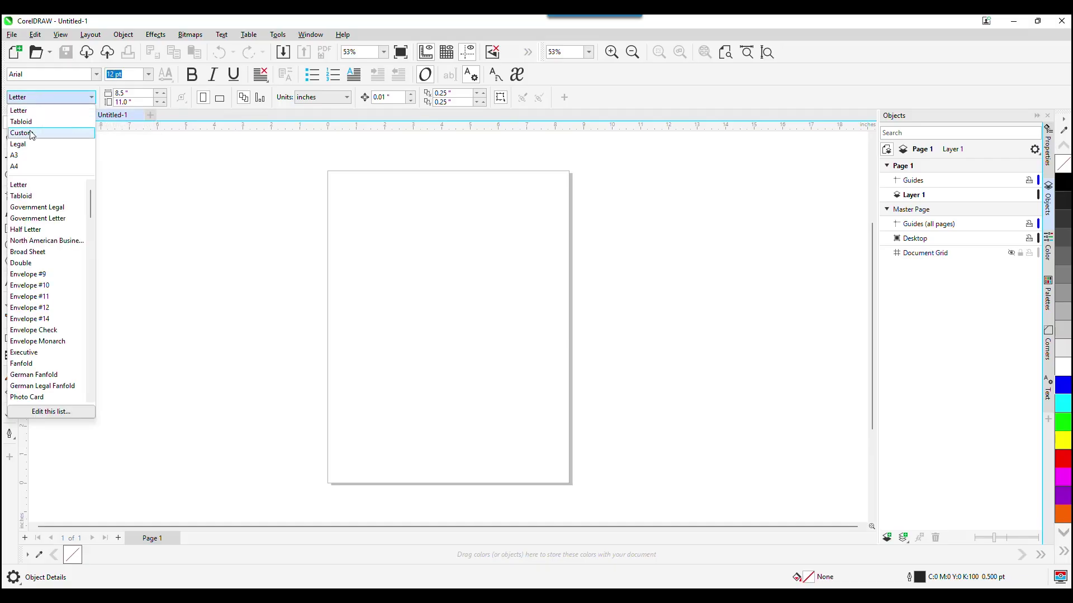
left_click(79, 120)
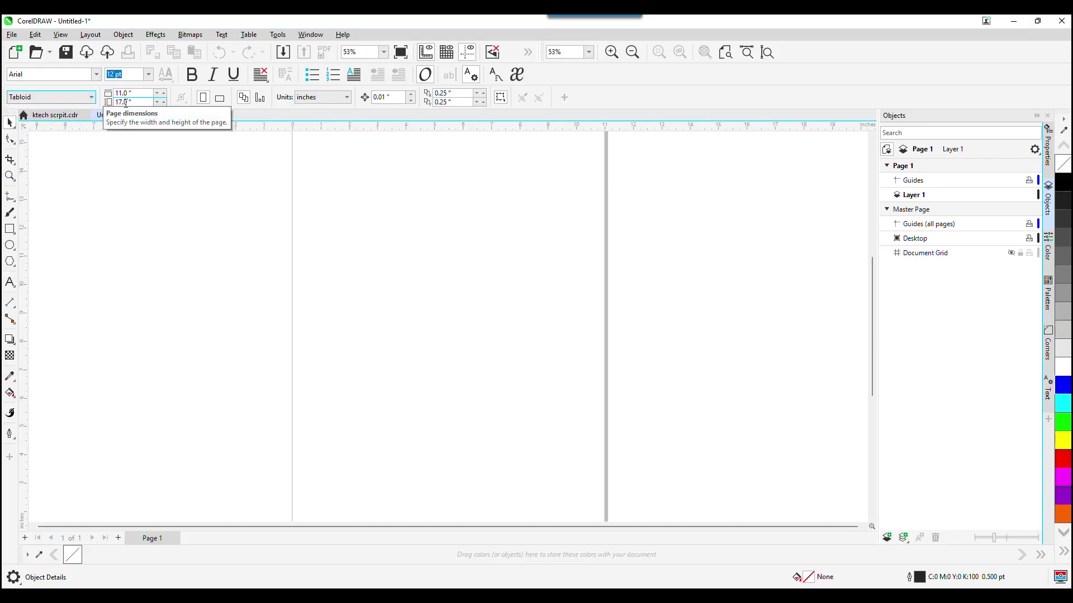
left_click(219, 99)
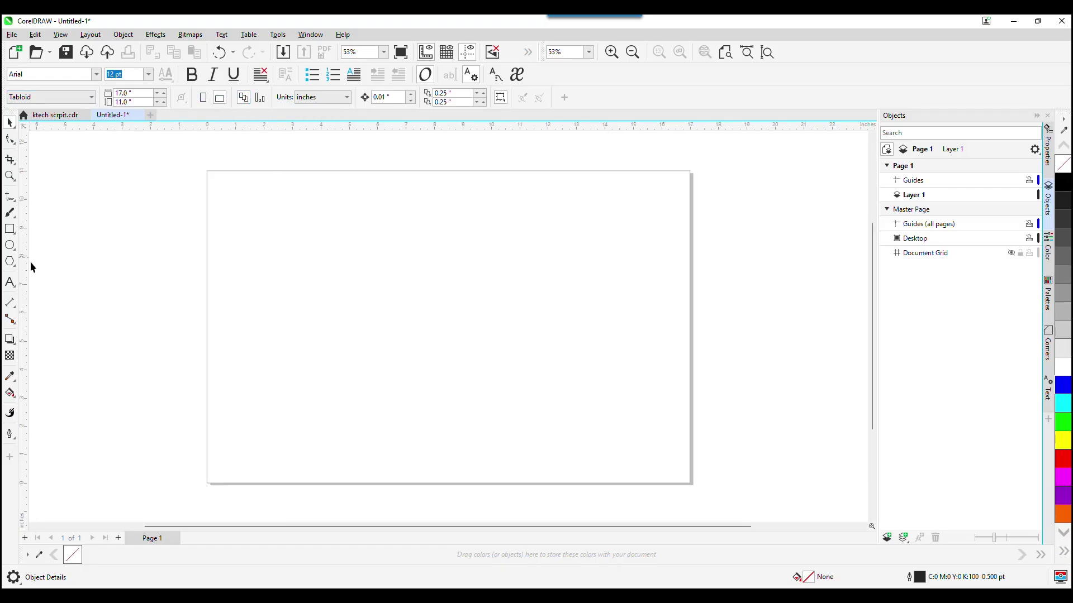
Add the artistic text "Ktech" in the upper part of the page
left_click(9, 283)
left_click(309, 291)
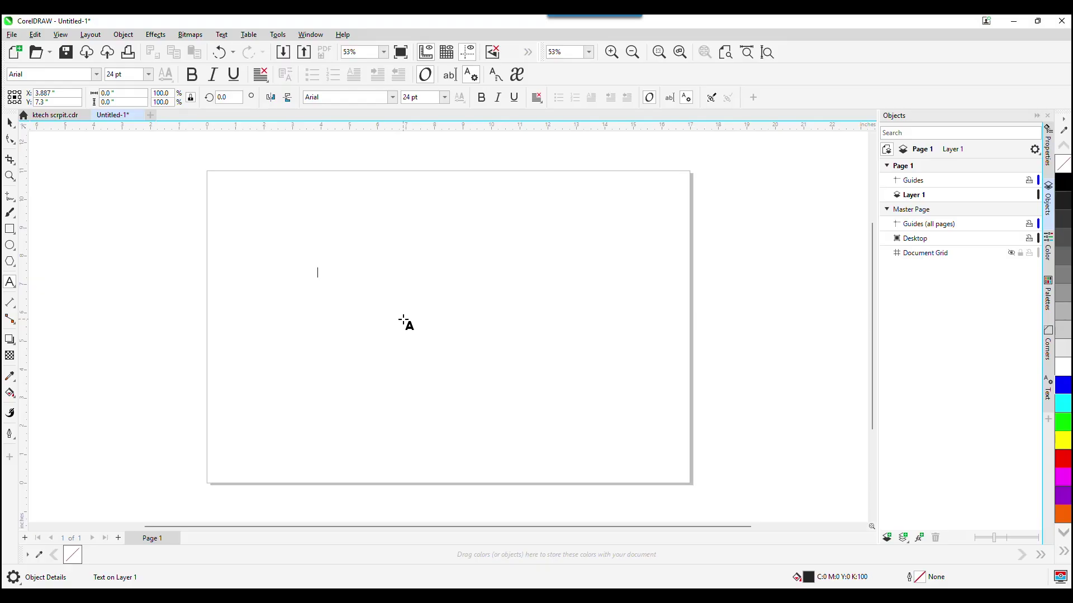
type("Ktecvh")
key("BackSpace")
key("BackSpace")
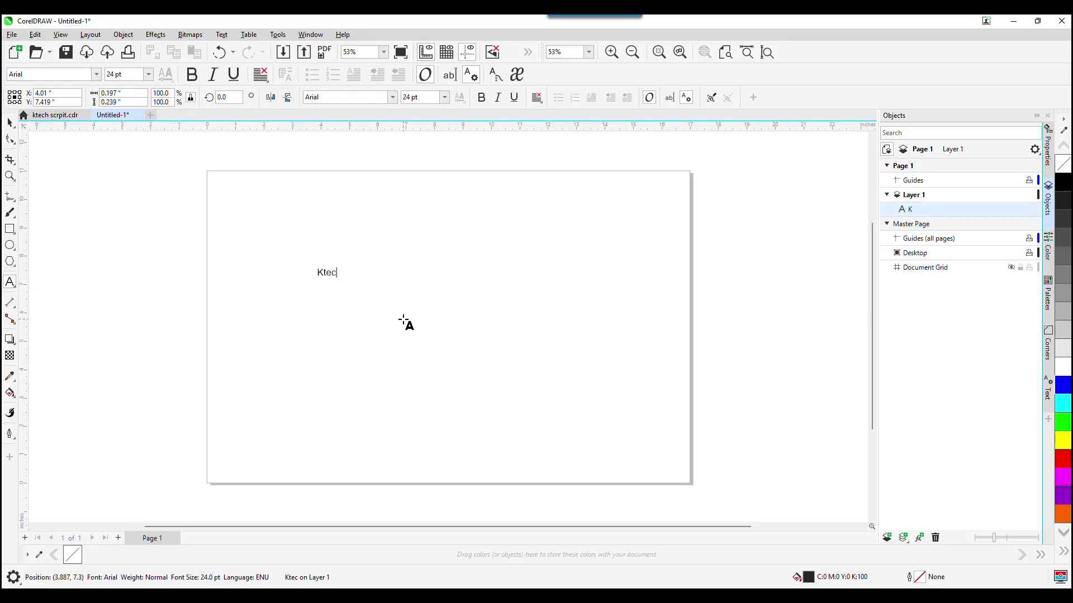
type("h")
Set the Ktech text's width to 12 inches and move it to about the middle of the page
left_click(9, 122)
left_click(123, 93)
type("12")
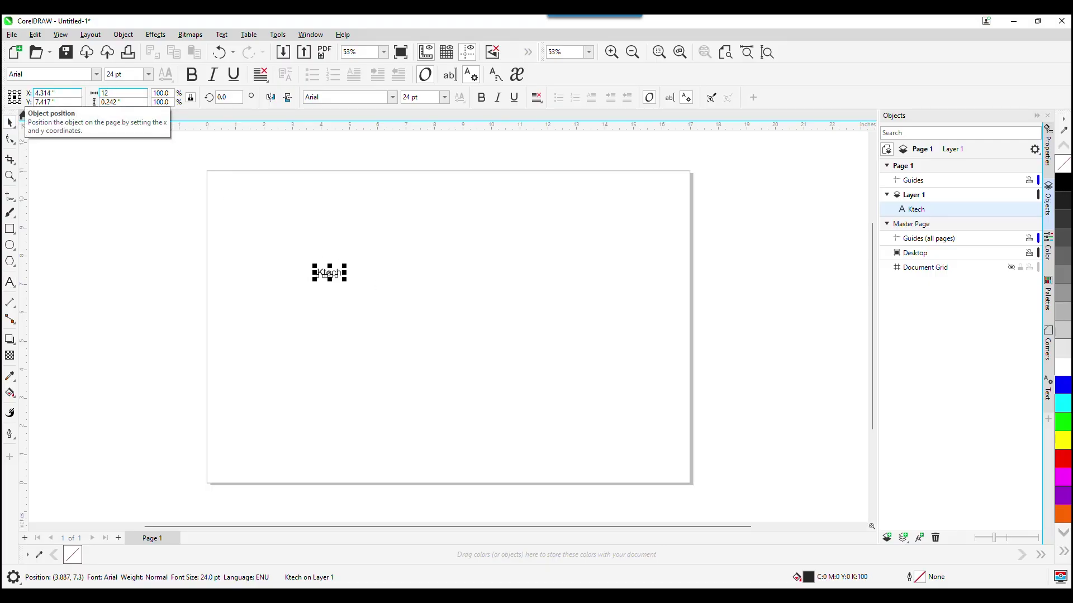
key("Return")
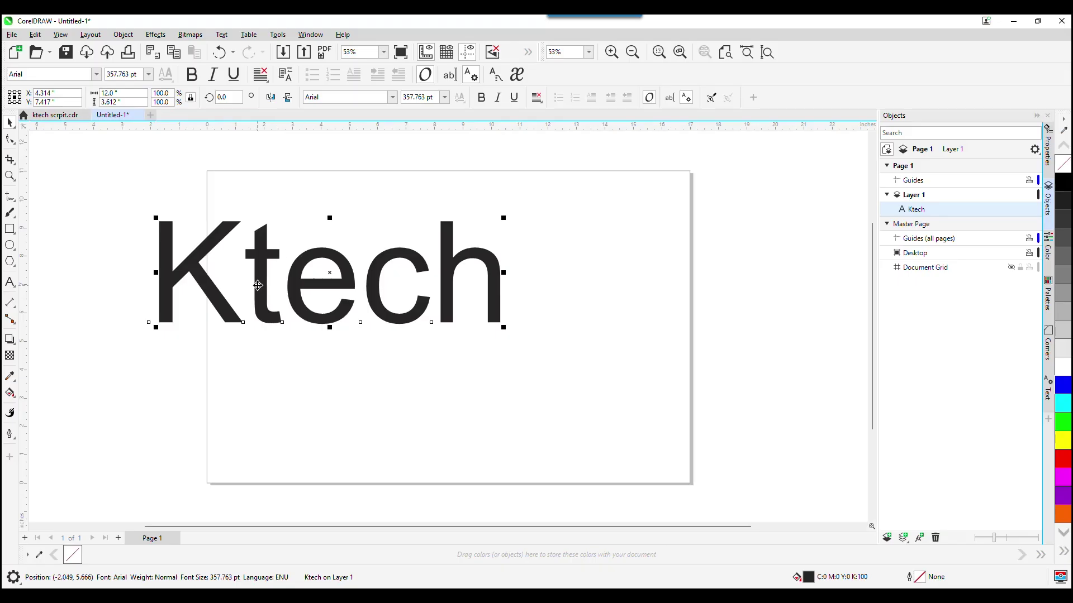
left_click_drag(305, 295, 380, 307)
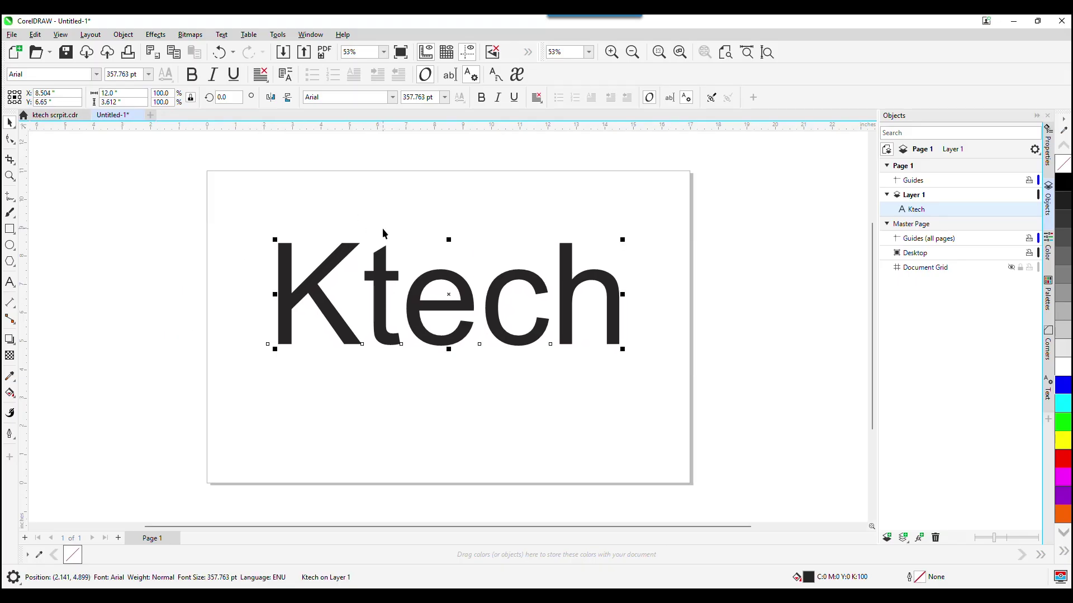
key("F10")
key("space")
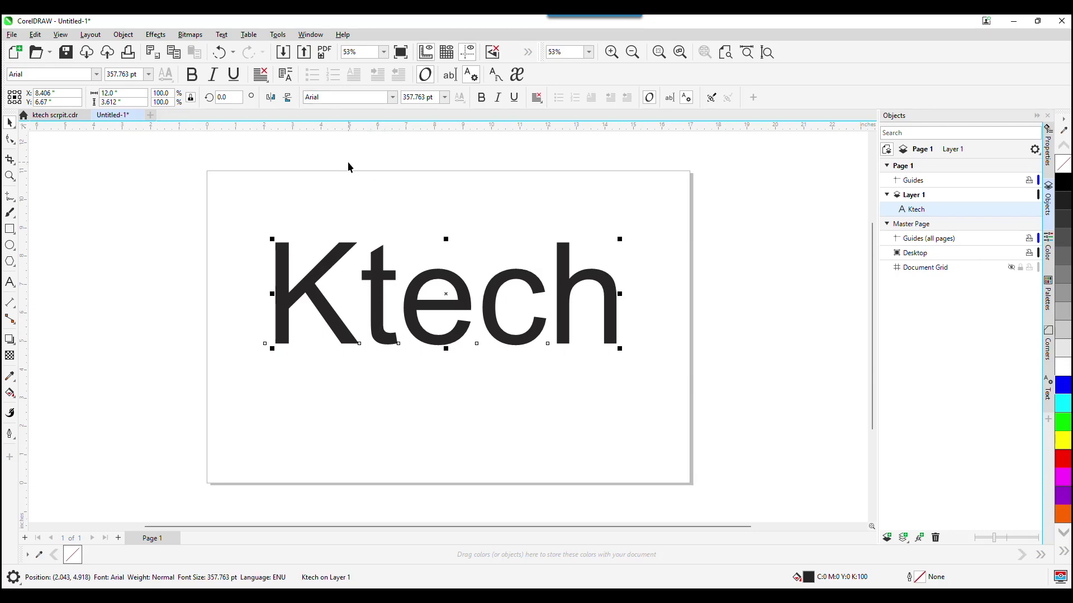
Change the Ktech text's font to CaslonNo540SwaD
left_click(338, 97)
type("Carmin")
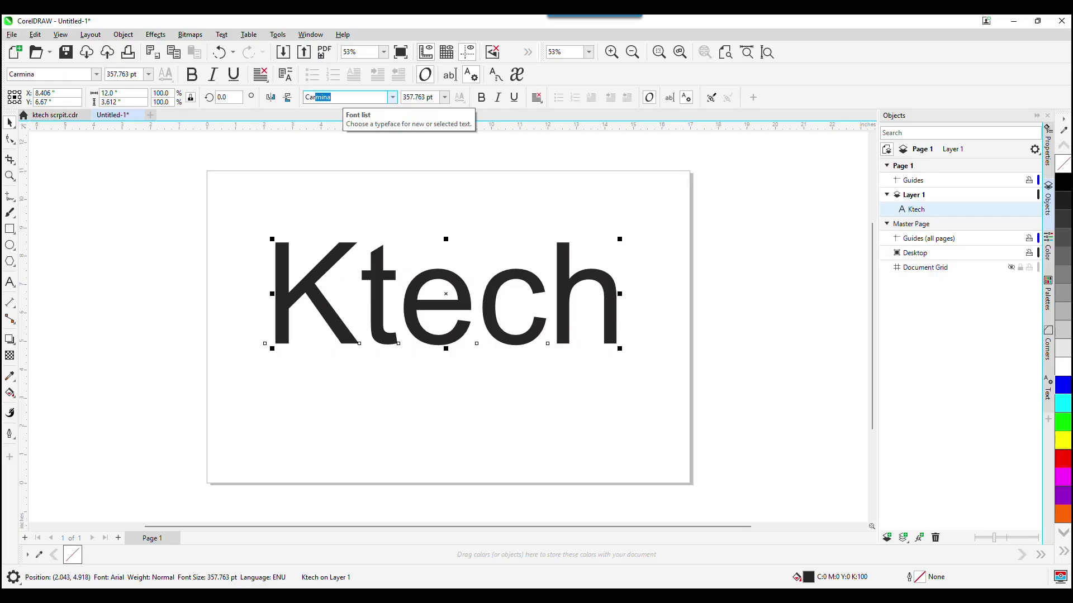
type("s")
key("BackSpace")
key("BackSpace")
type("slo")
key("Return")
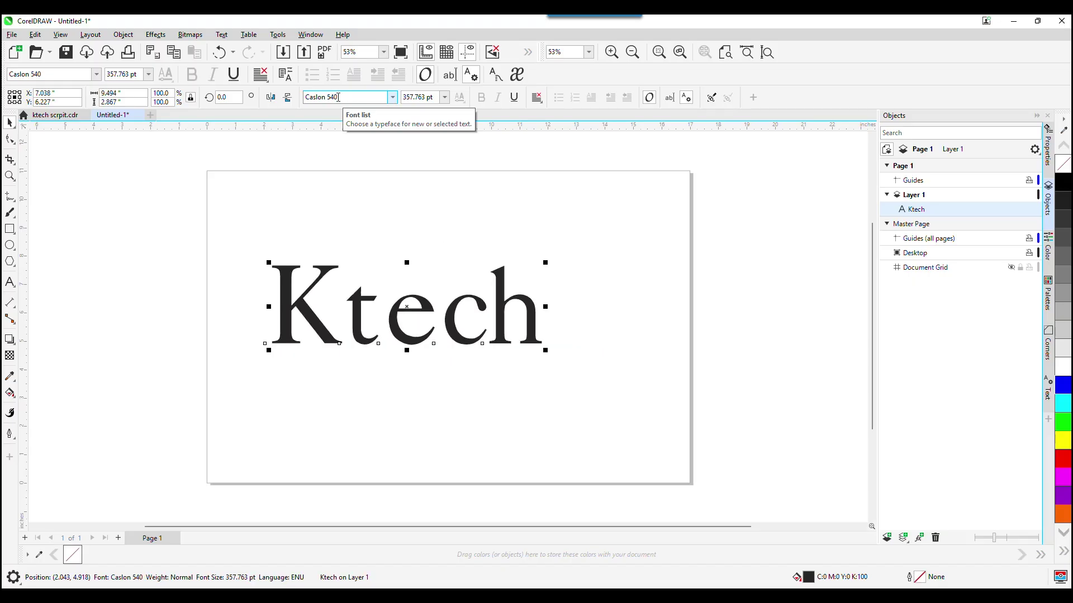
left_click(393, 98)
left_click(346, 233)
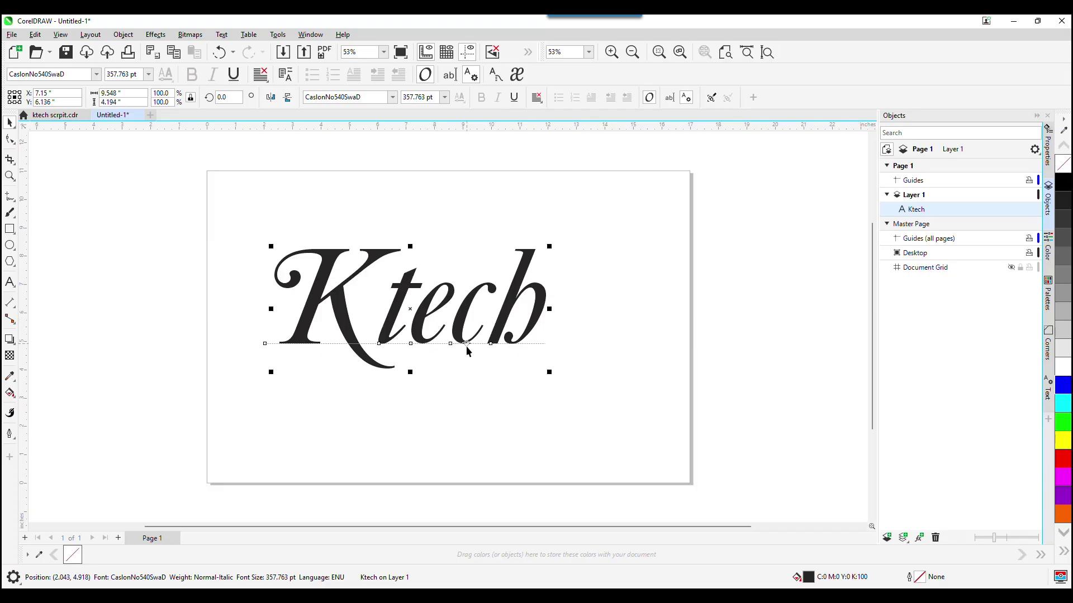
Tighten the spacing between the Ktech letters and shift the "h" slightly closer to the "c", by -1%
scroll(381, 290, "up", 1)
scroll(381, 289, "up", 1)
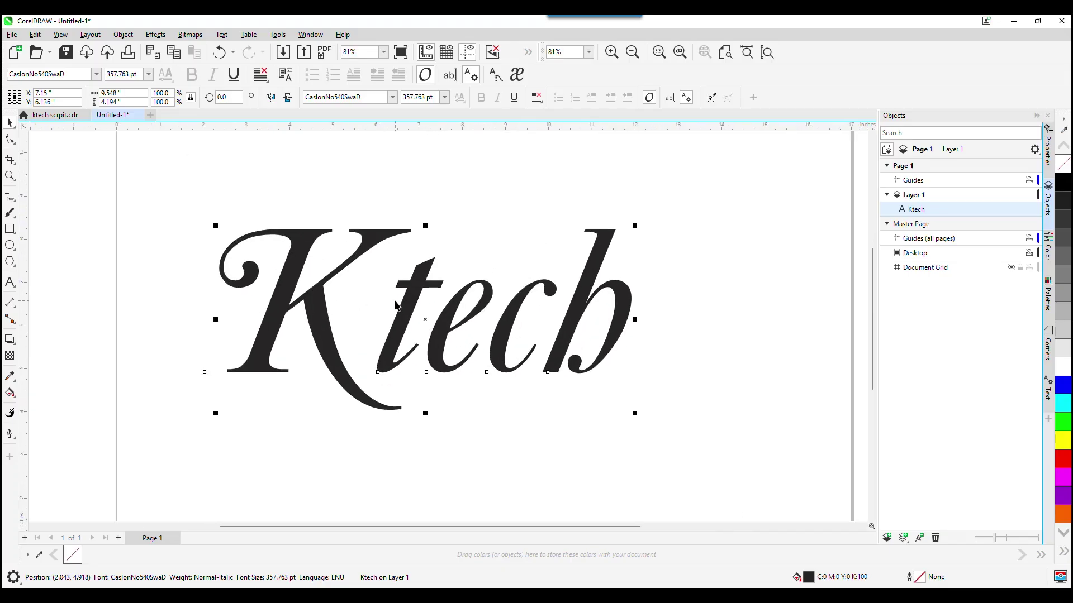
left_click(11, 140)
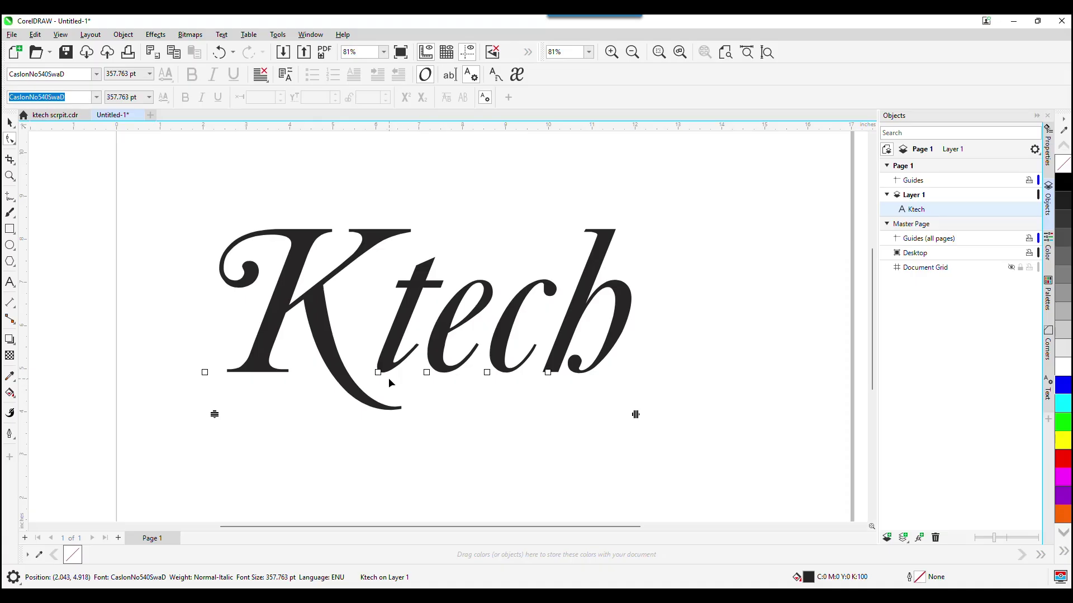
left_click_drag(635, 414, 594, 418)
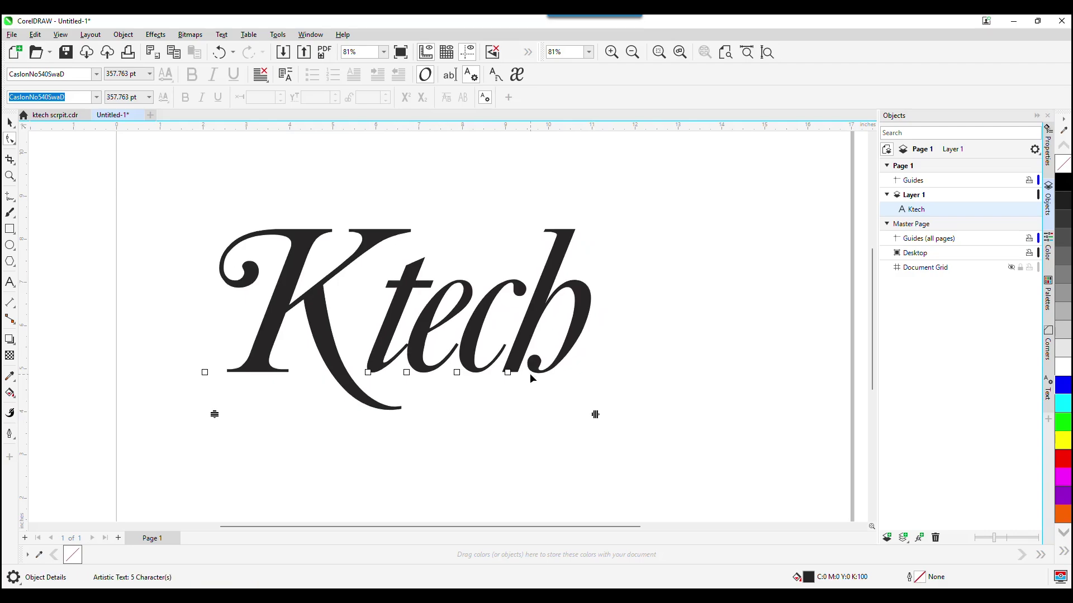
left_click_drag(508, 372, 505, 373)
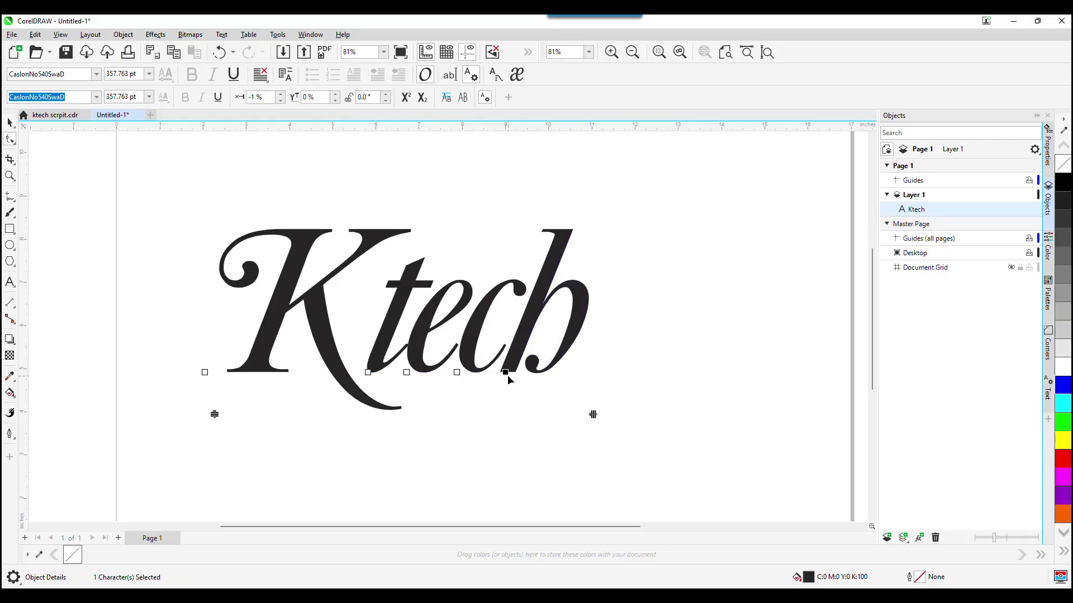
Move the Ktech text to about X 8.687 and Y 6.045 inches and fill it with blue (#0000FF)
left_click(8, 123)
left_click(344, 206)
left_click_drag(317, 310, 404, 310)
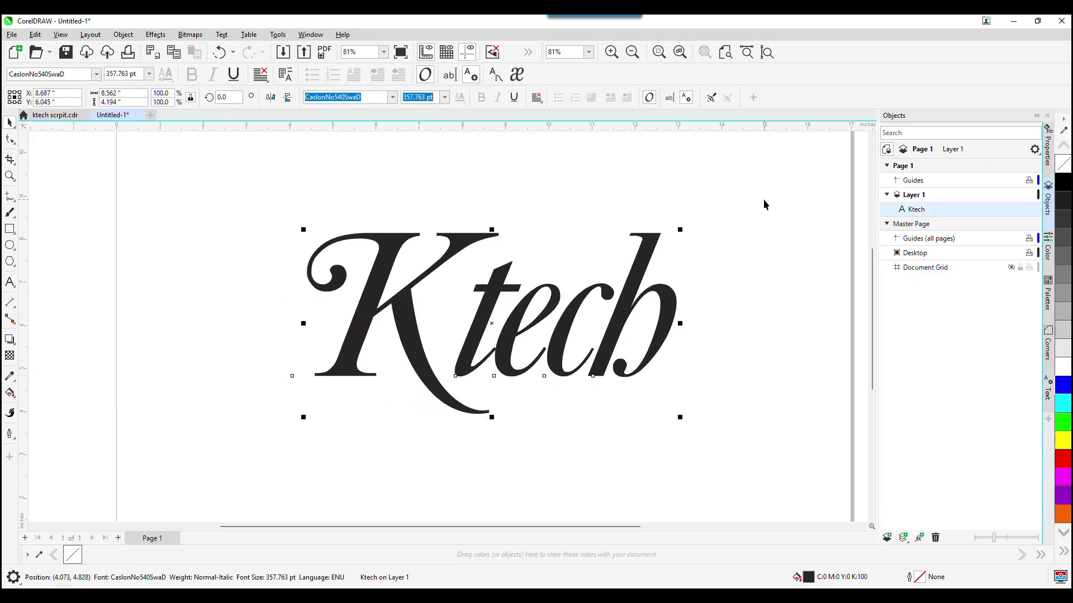
left_click(1064, 385)
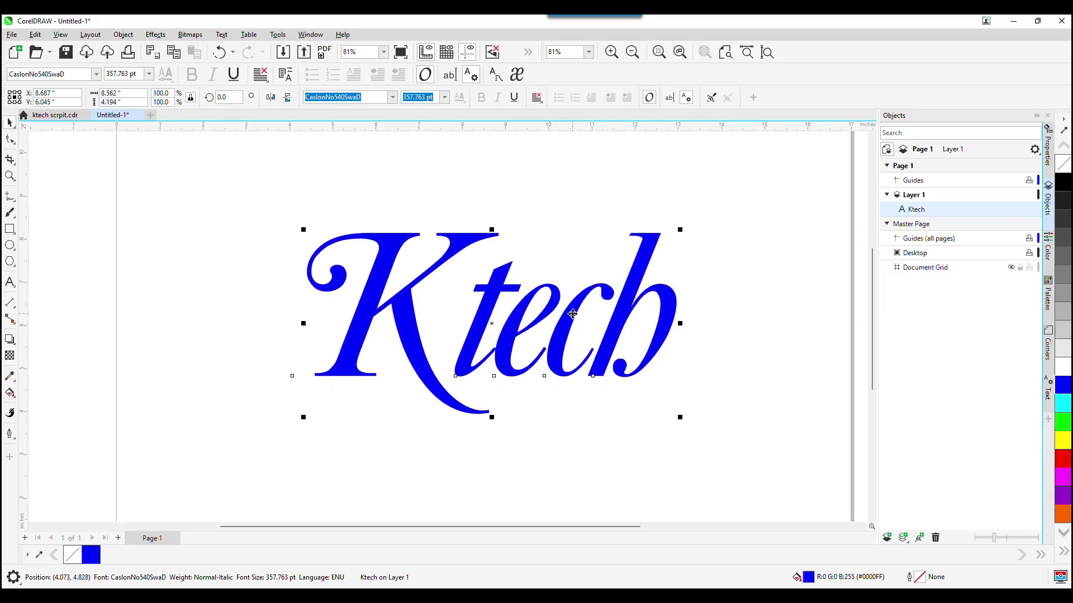
Show the Ktech text's character properties and give the letters a 3.0 pt outline
mouse_move(1020, 193)
left_click(1048, 202)
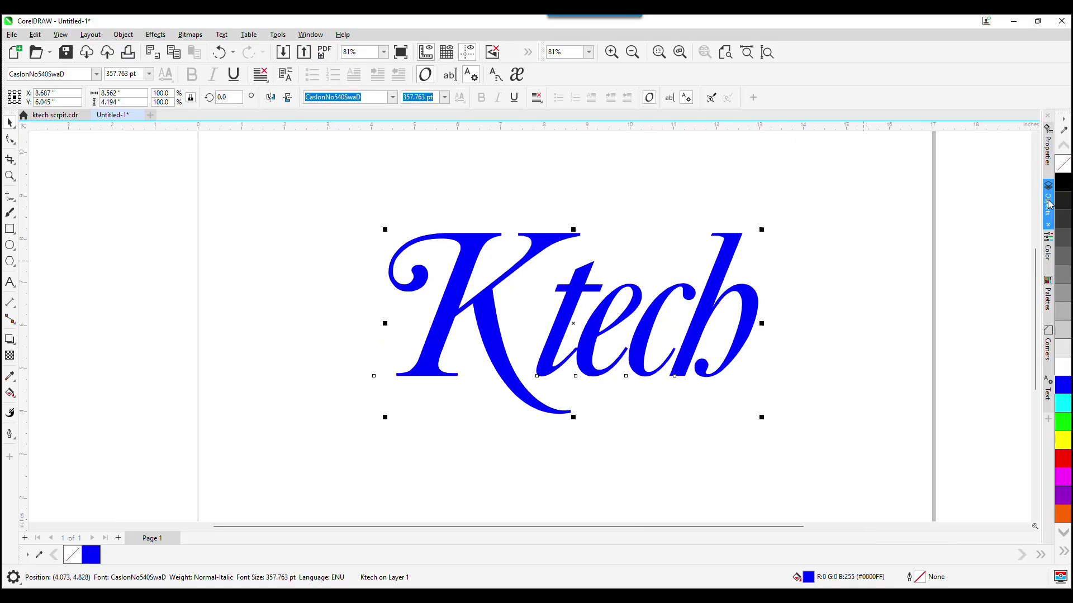
left_click(1049, 202)
left_click(1048, 148)
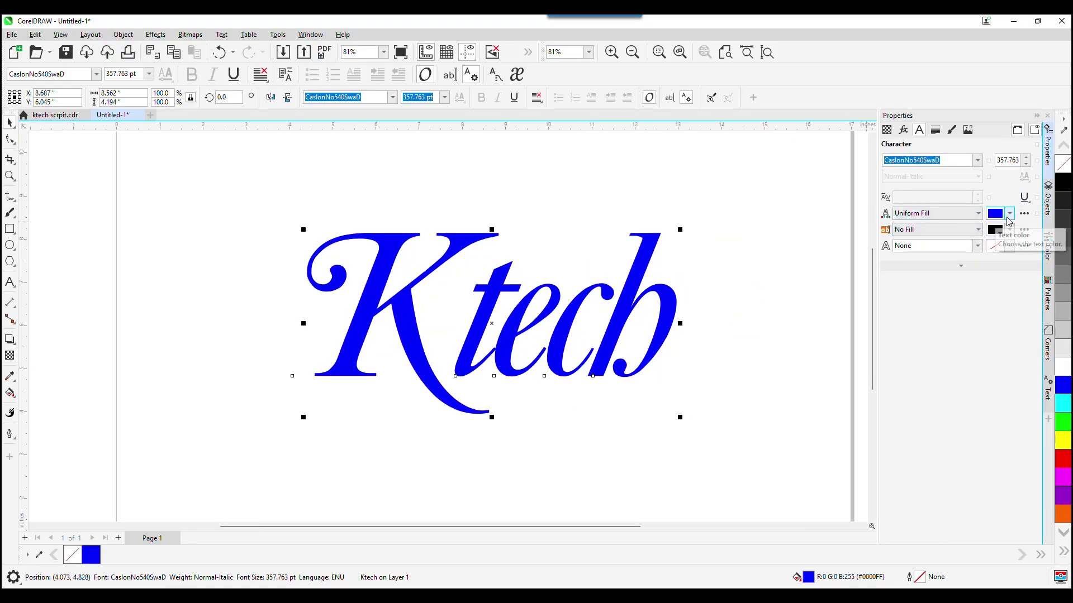
left_click(977, 246)
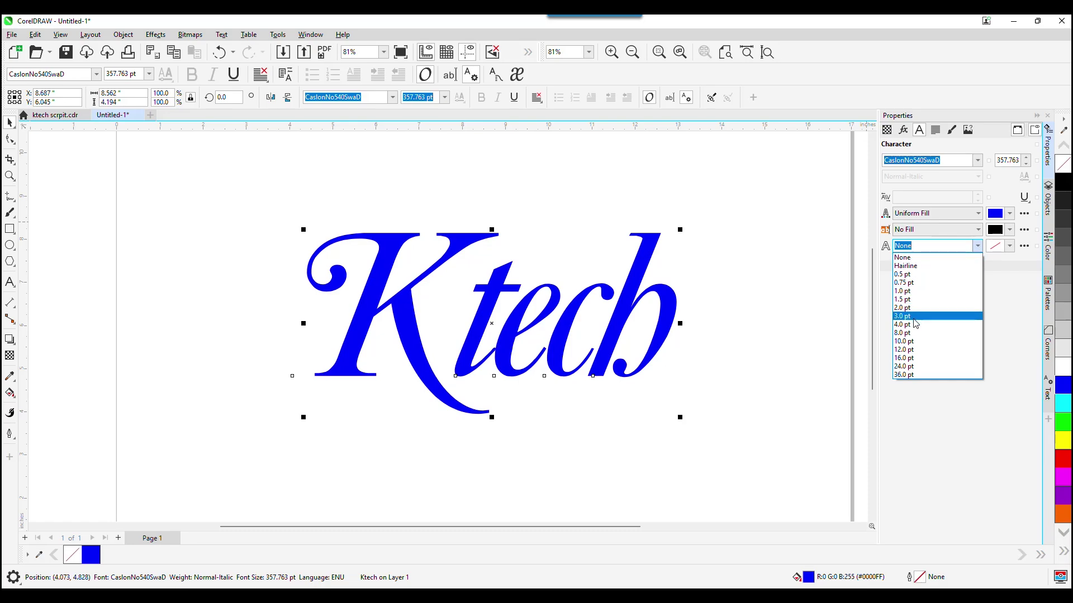
left_click(913, 318)
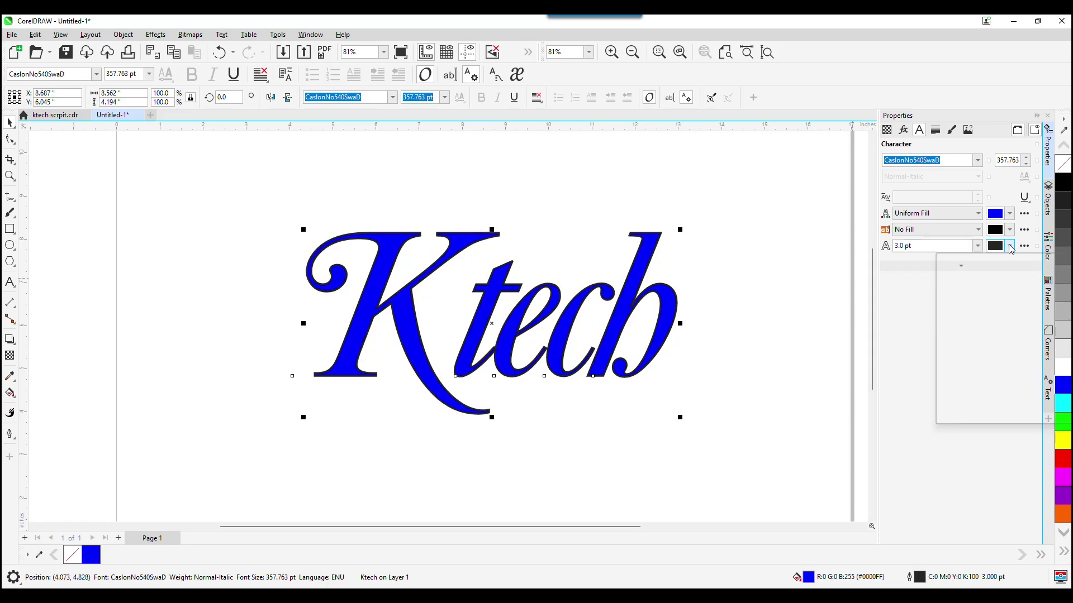
Set the Ktech text's outline colour to Red (#FF0000) from the RGB Palette
left_click(1009, 246)
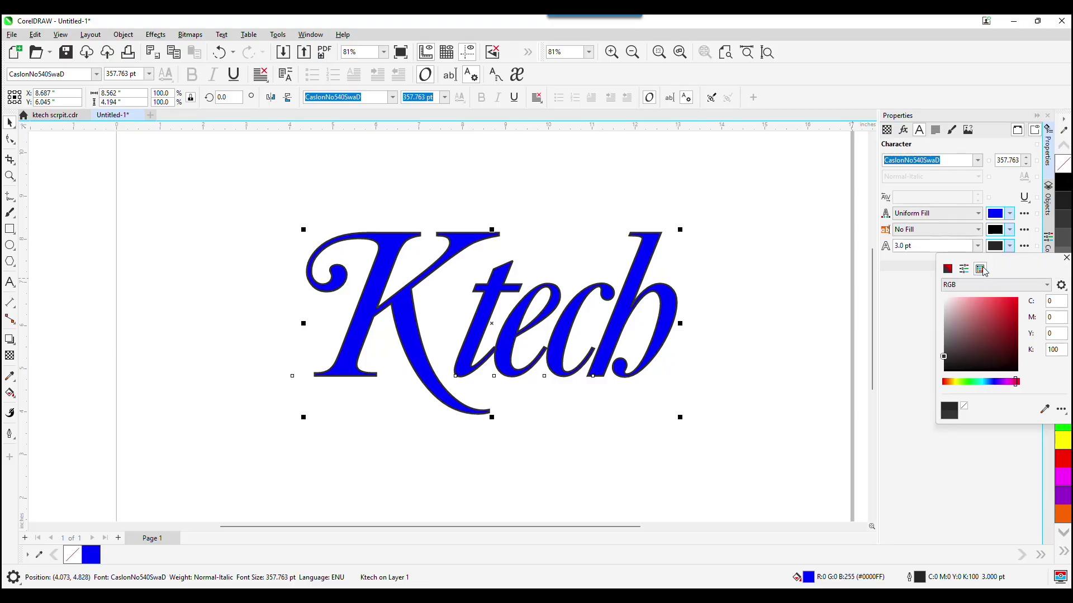
left_click(975, 269)
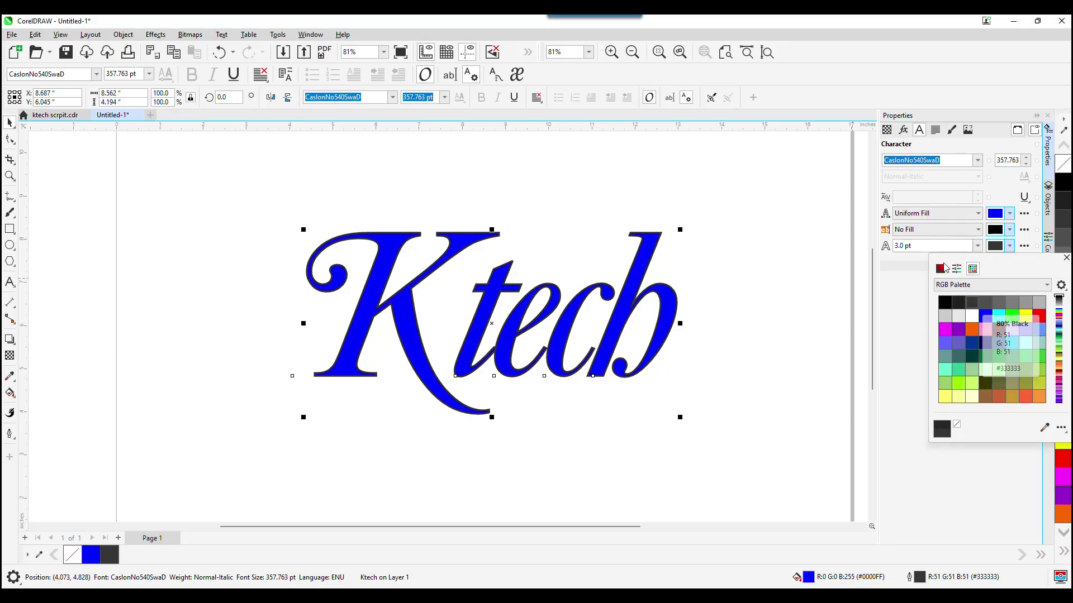
left_click(956, 268)
left_click(940, 269)
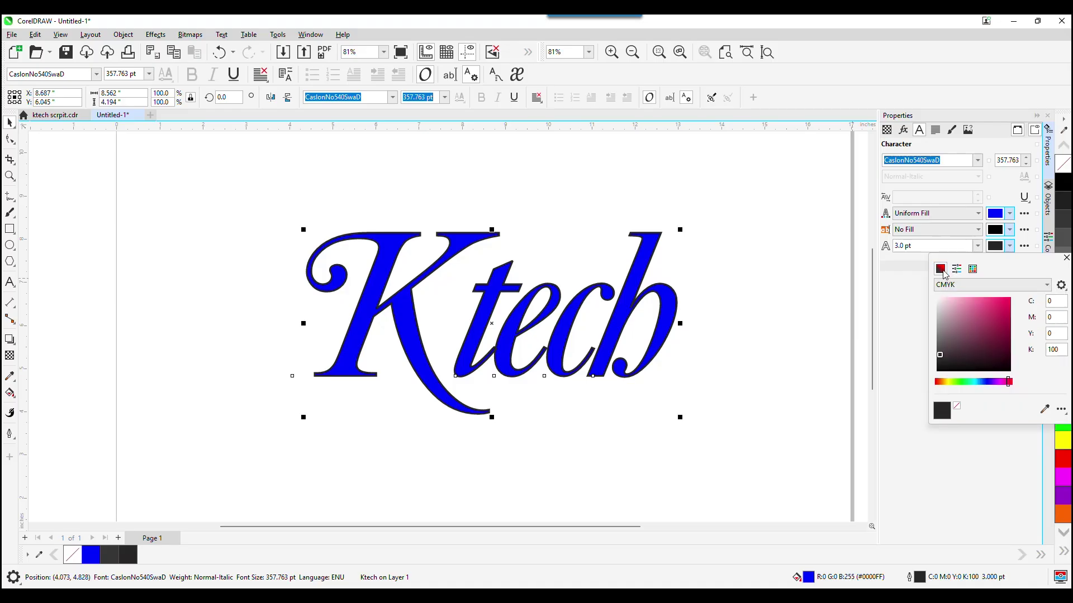
left_click(972, 270)
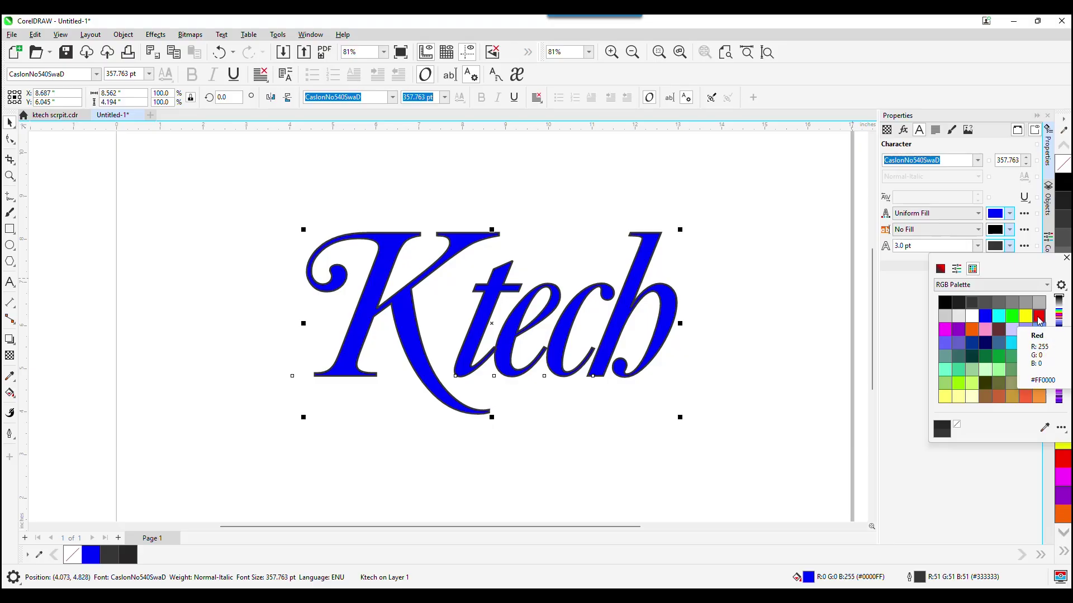
left_click(1039, 317)
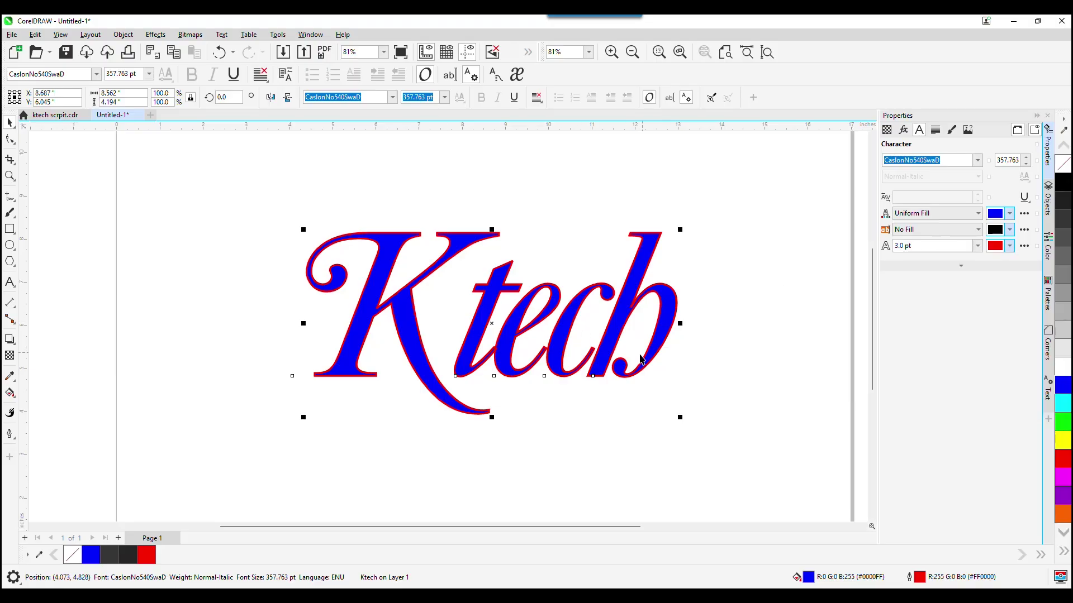
Give the Ktech text's 3.0 pt red outline rounded corners in the Outline Pen settings
scroll(489, 416, "up", 10)
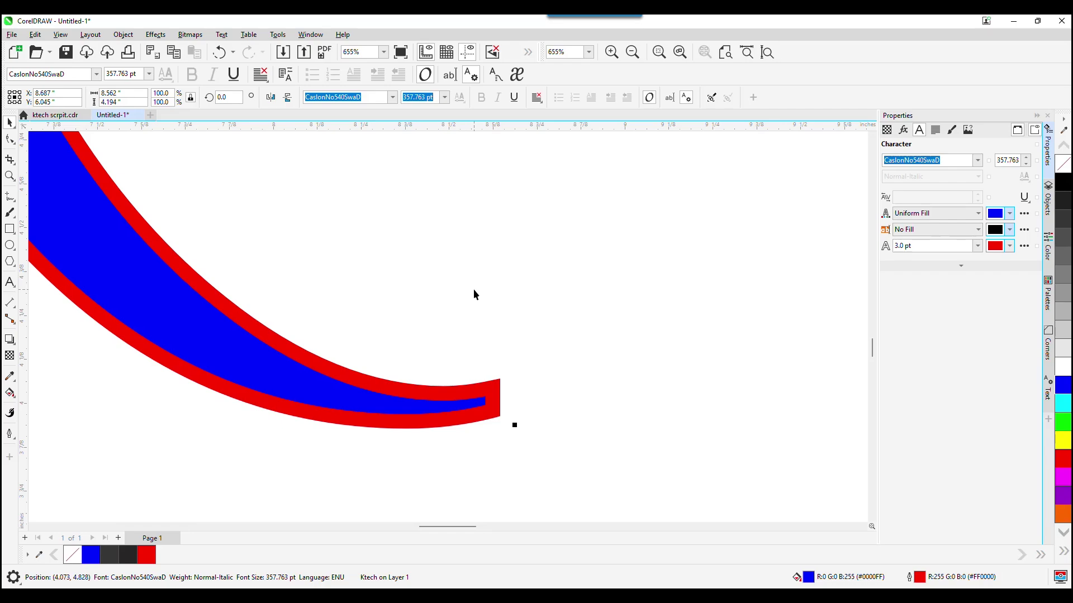
left_click(1025, 247)
left_click_drag(441, 173, 756, 169)
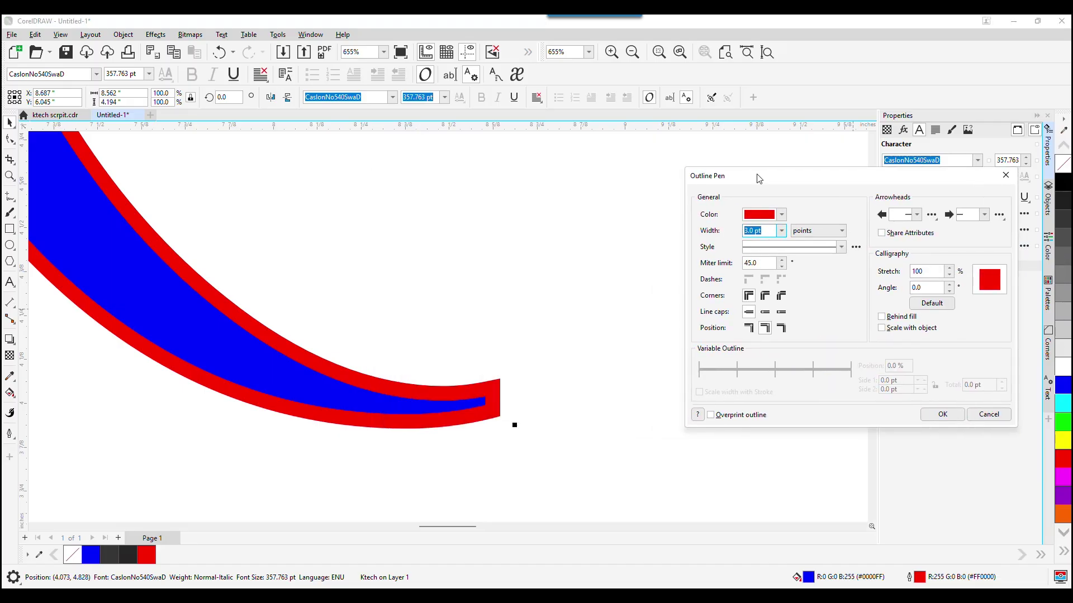
left_click(766, 296)
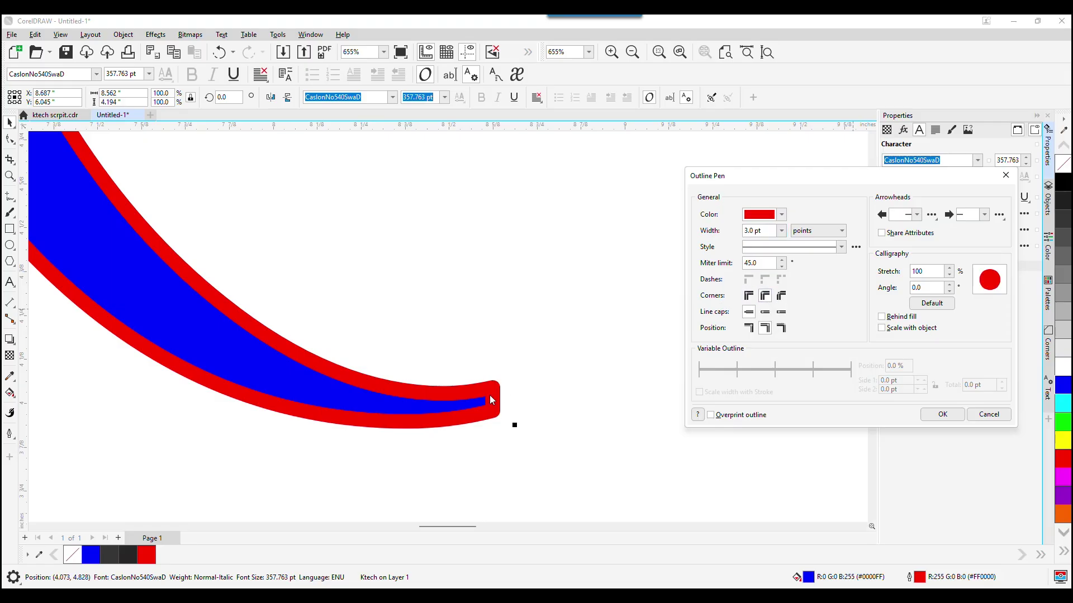
left_click(781, 295)
left_click(765, 296)
left_click(931, 419)
Break the Ktech text apart into separate letters and show the document's object list
scroll(366, 193, "down", 1)
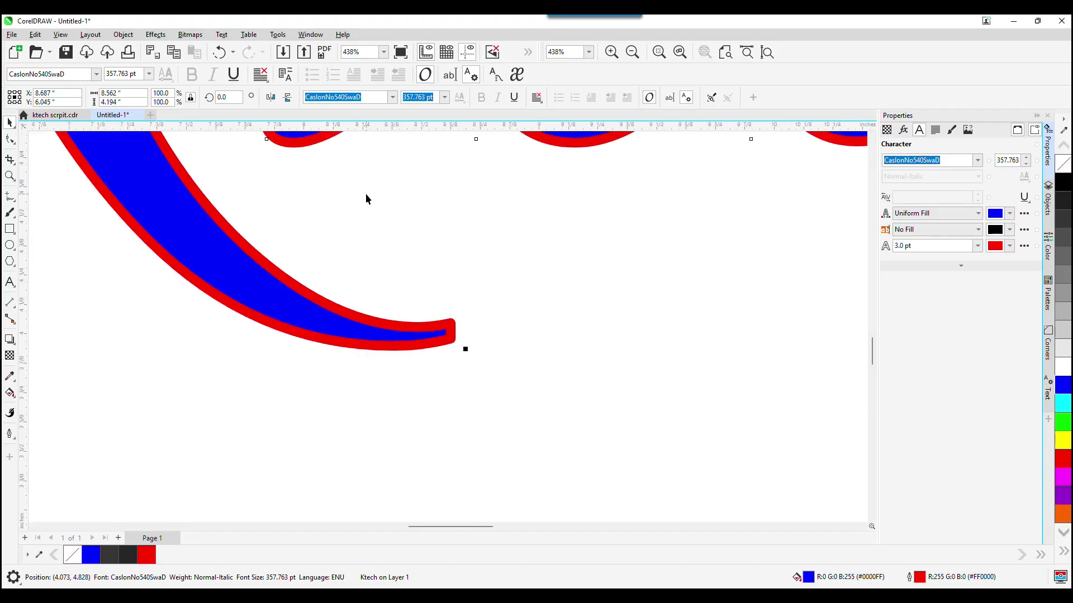
scroll(366, 193, "down", 5)
scroll(427, 300, "up", 2)
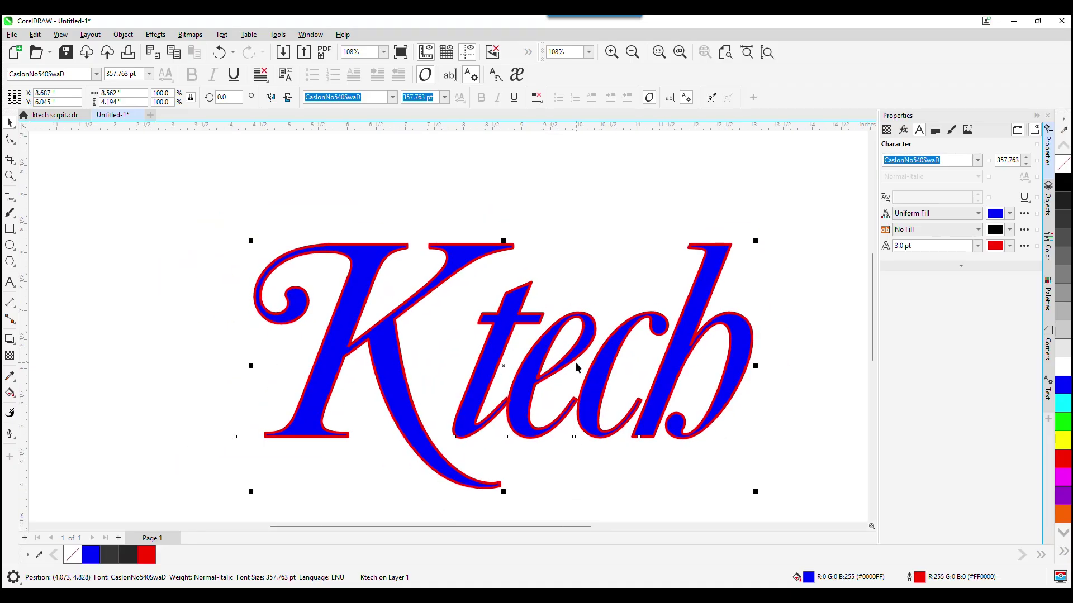
left_click_drag(576, 363, 545, 325)
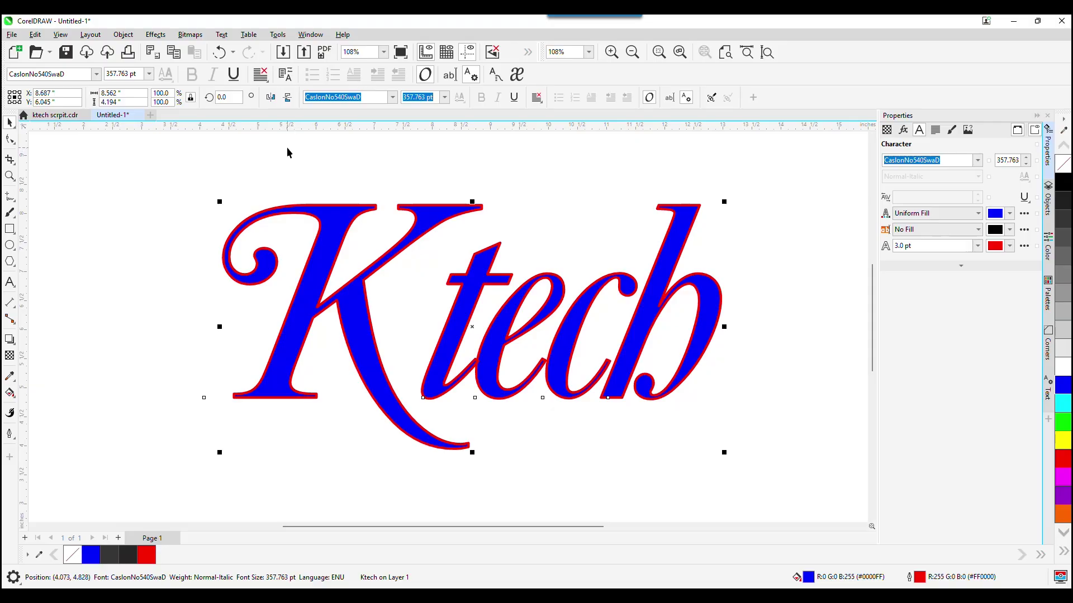
left_click(124, 35)
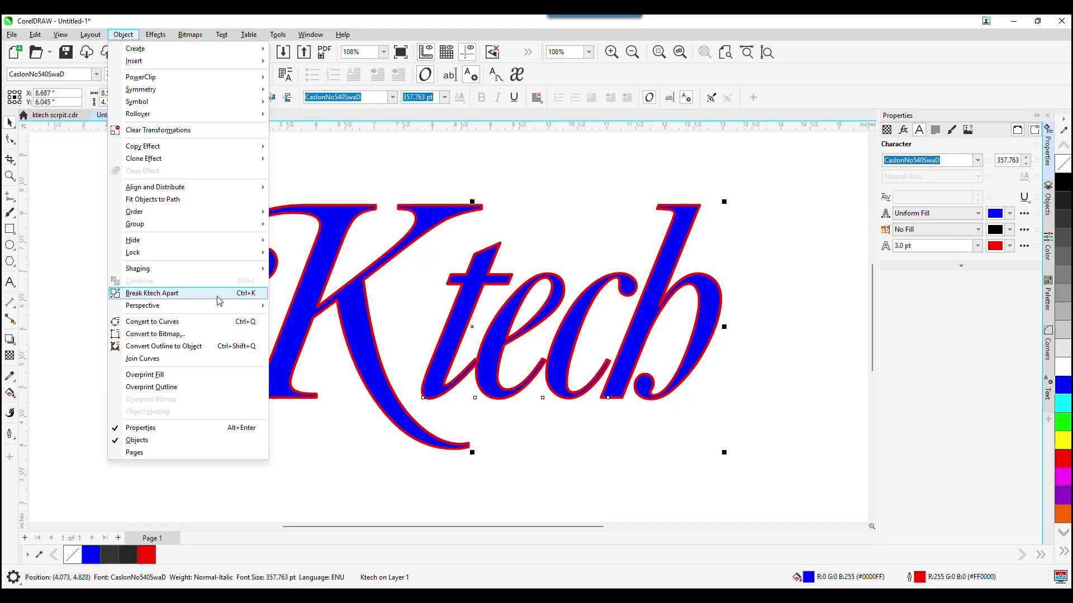
left_click(174, 297)
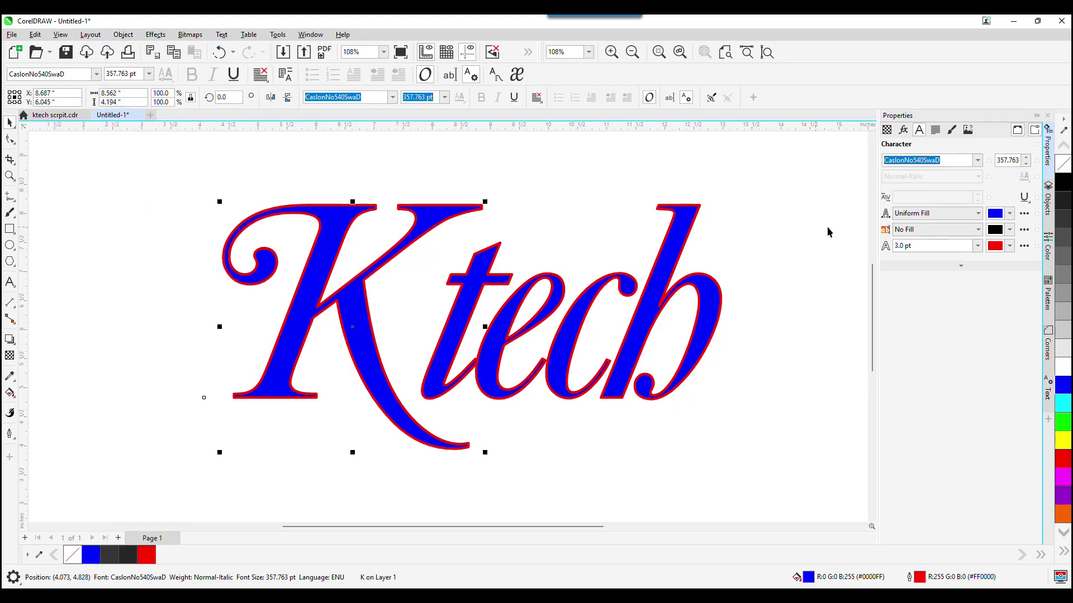
left_click(1048, 162)
left_click(1048, 162)
left_click(1048, 199)
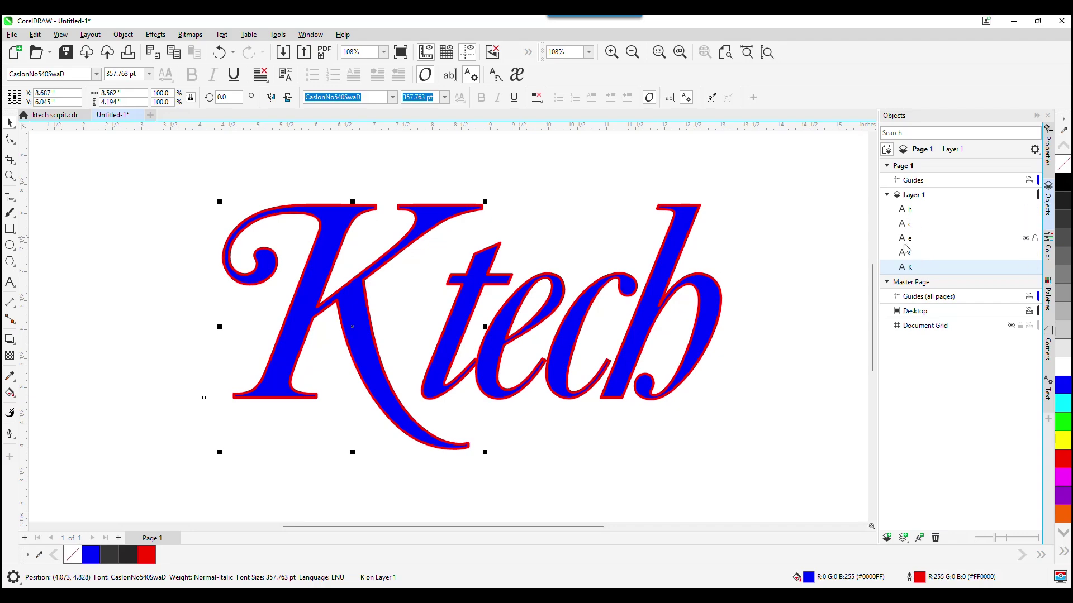
Undo the break-apart of the Ktech text and break it into separate letters again
left_click(218, 52)
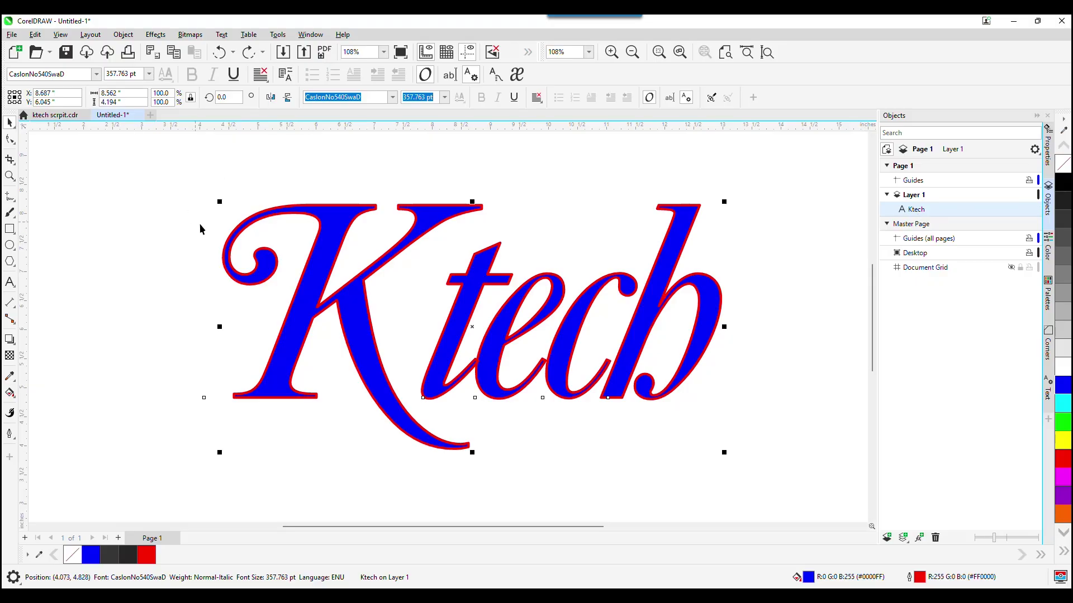
left_click(123, 34)
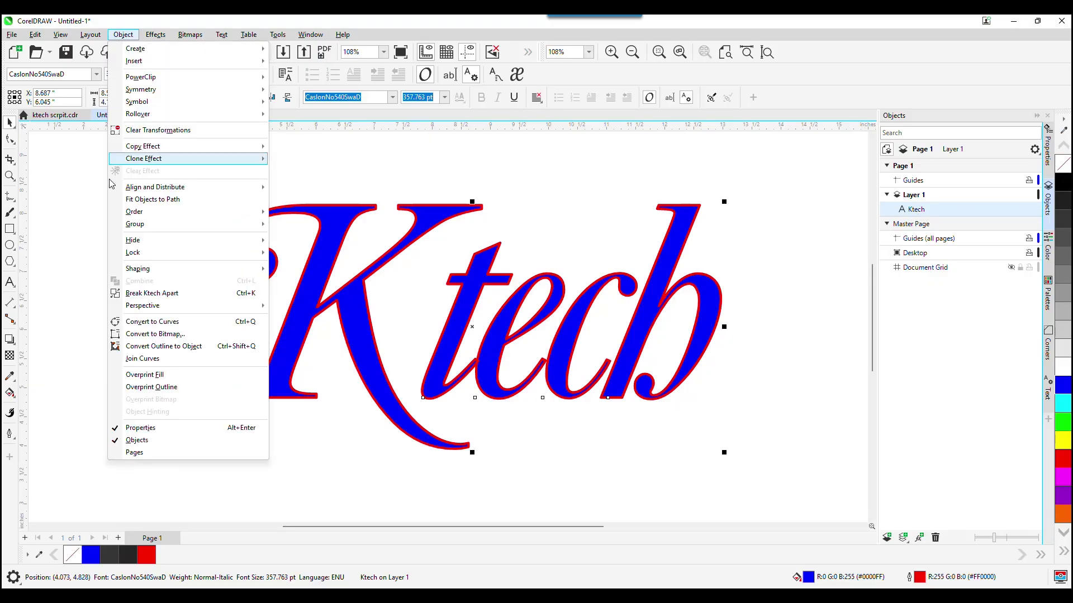
mouse_move(118, 216)
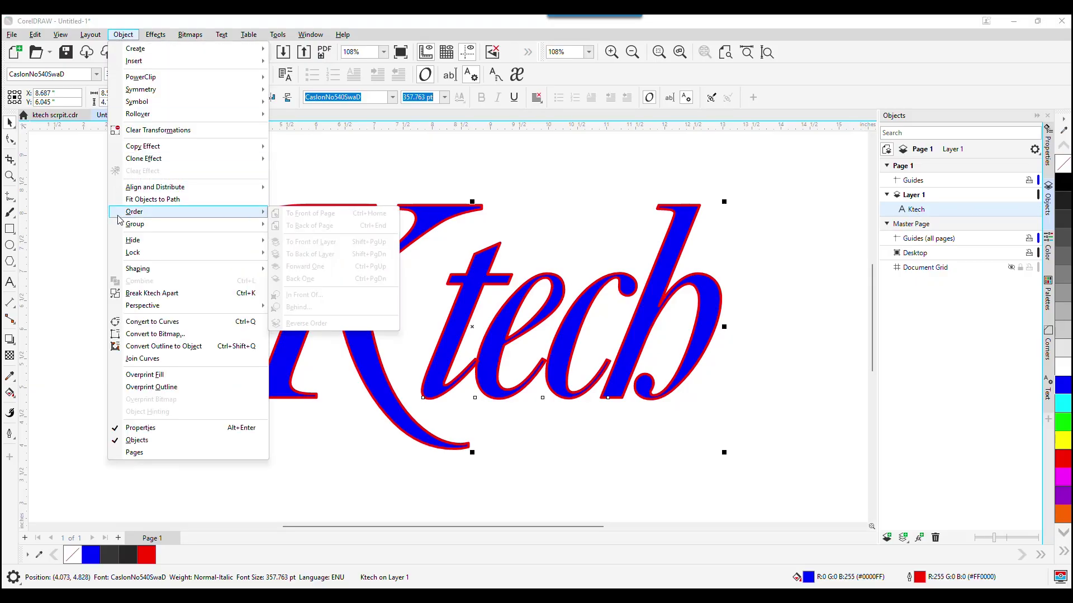
left_click(148, 292)
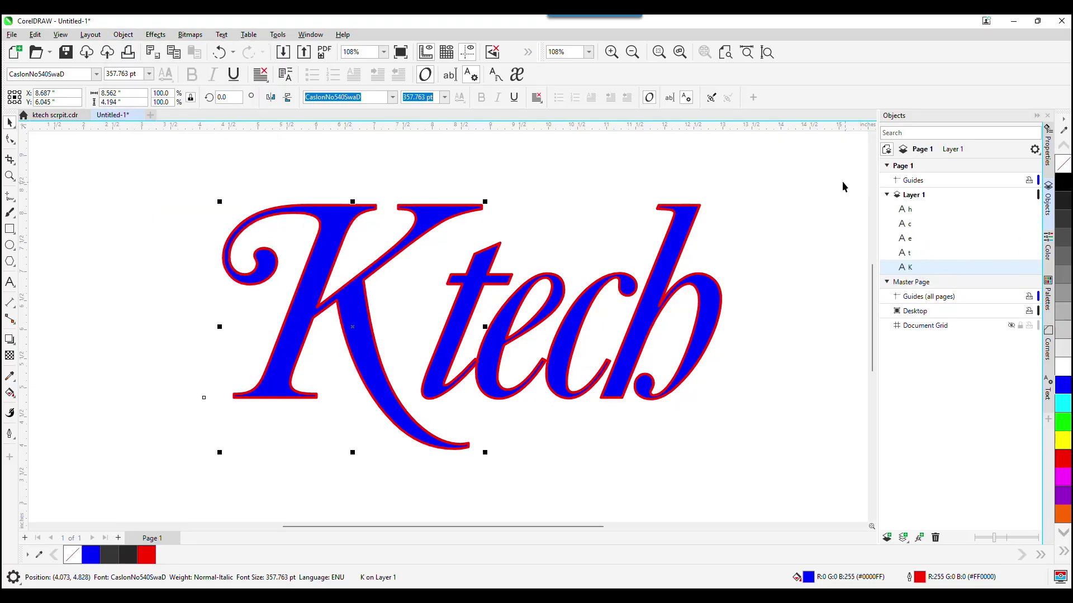
left_click(314, 171)
left_click_drag(120, 155, 786, 482)
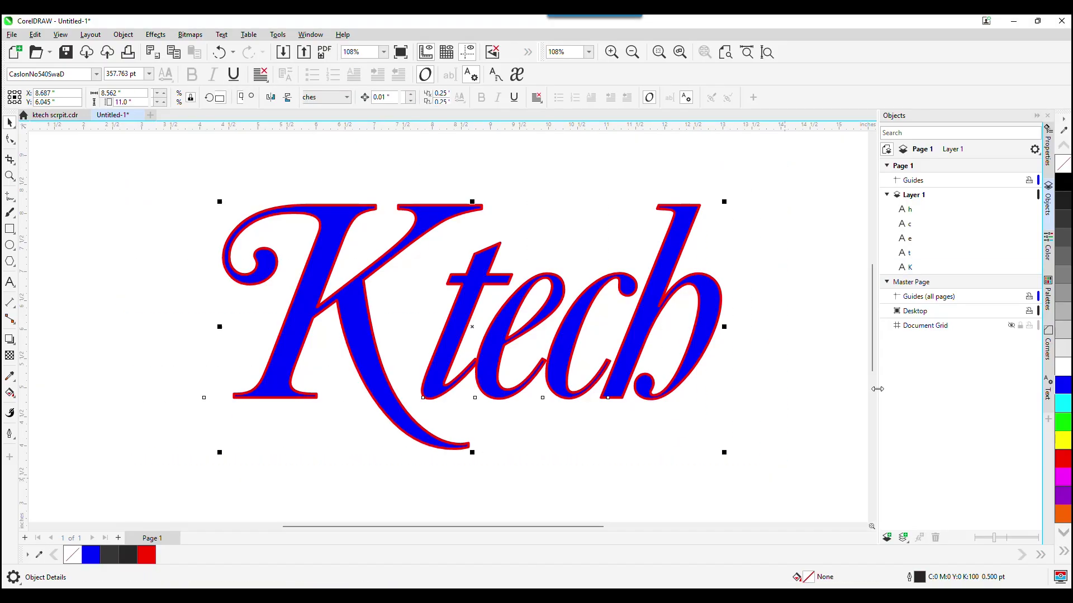
left_click(652, 180)
left_click(915, 212)
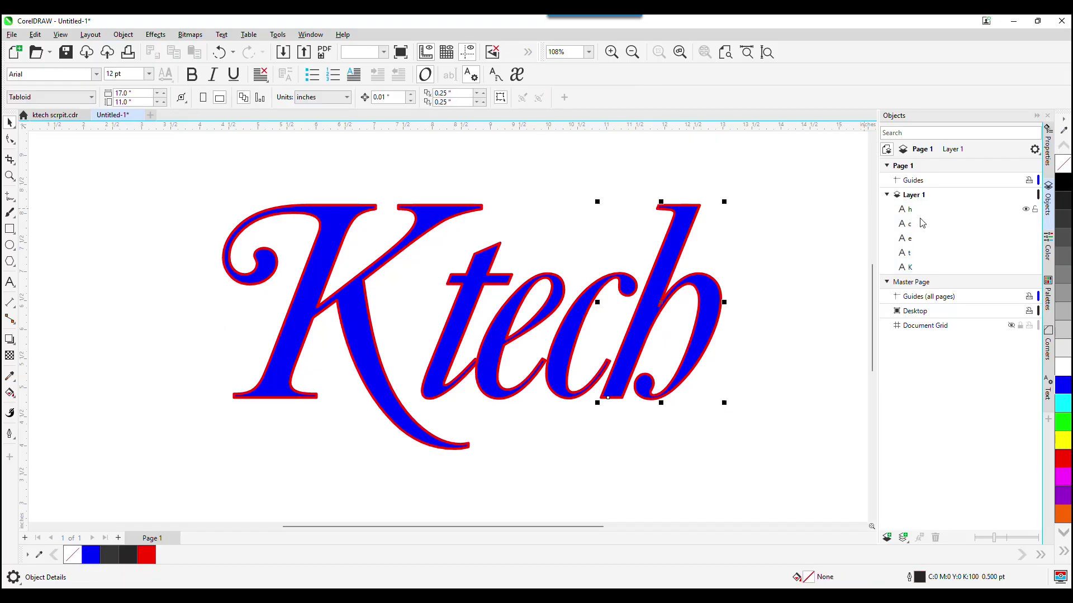
left_click(911, 269, "shift")
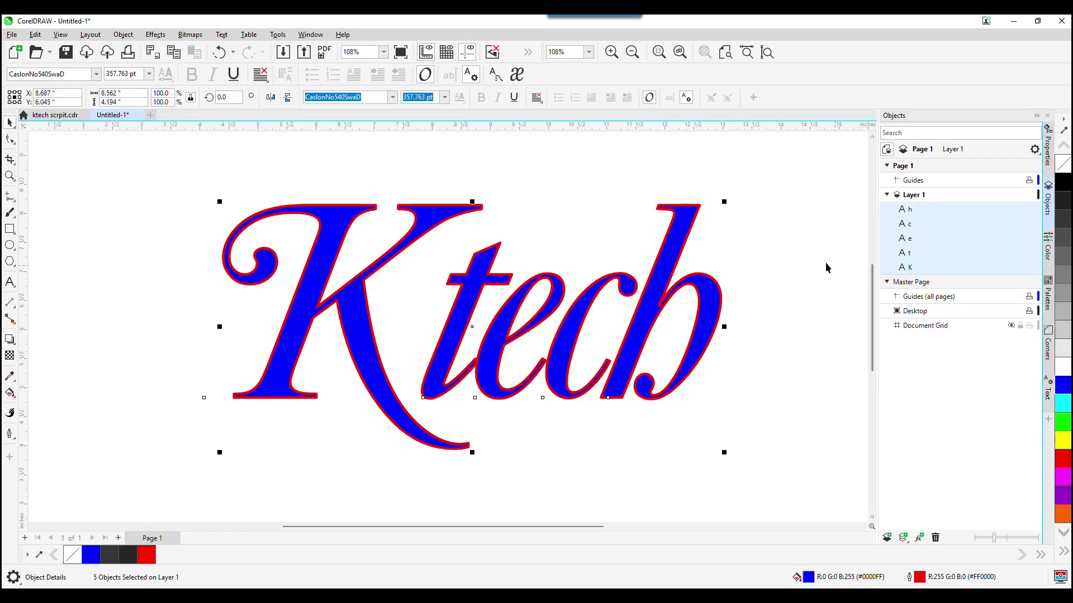
left_click(38, 37)
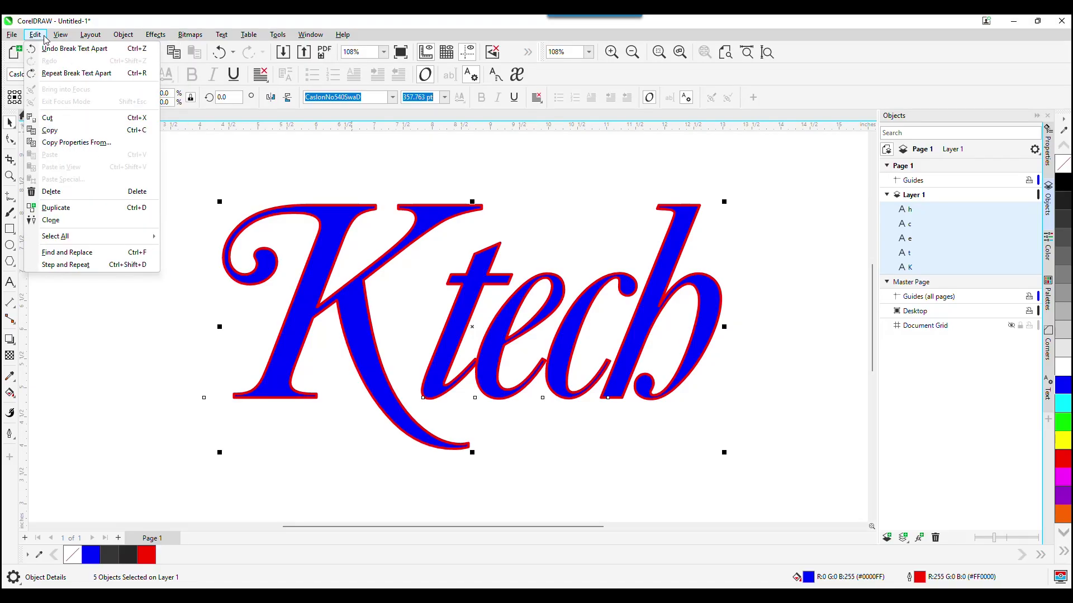
left_click(380, 149)
left_click(381, 149)
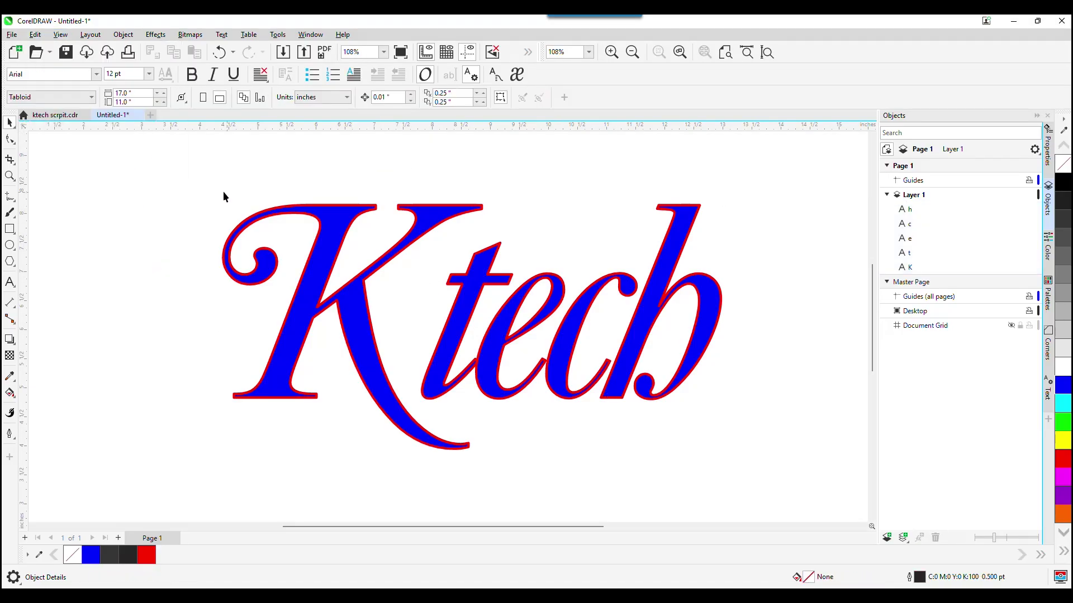
Select all five Ktech letters, convert them to curves, and convert their outlines to separate objects
left_click_drag(160, 170, 779, 464)
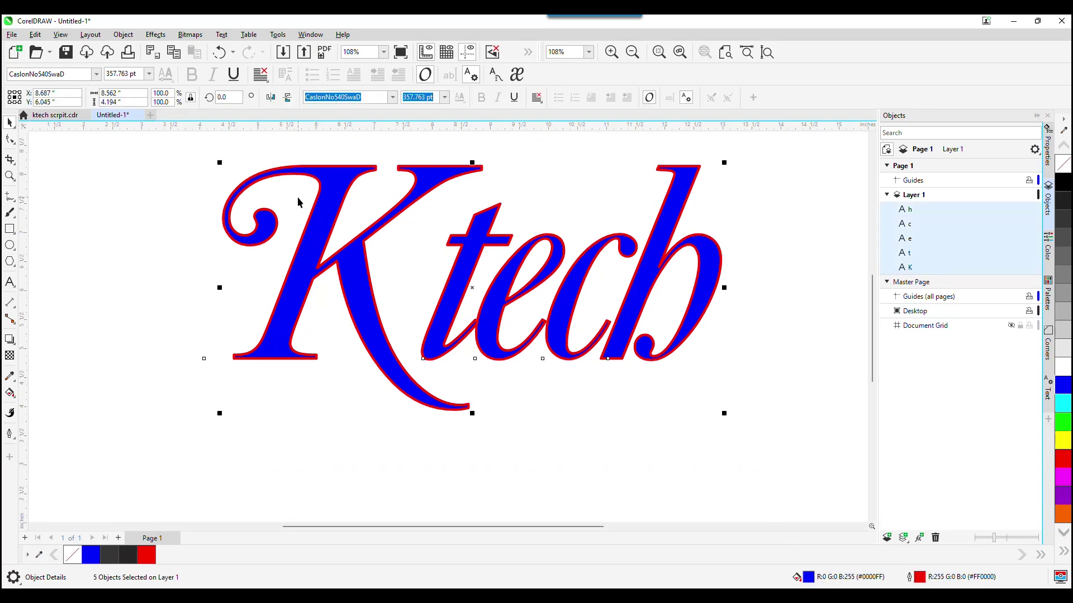
left_click(123, 35)
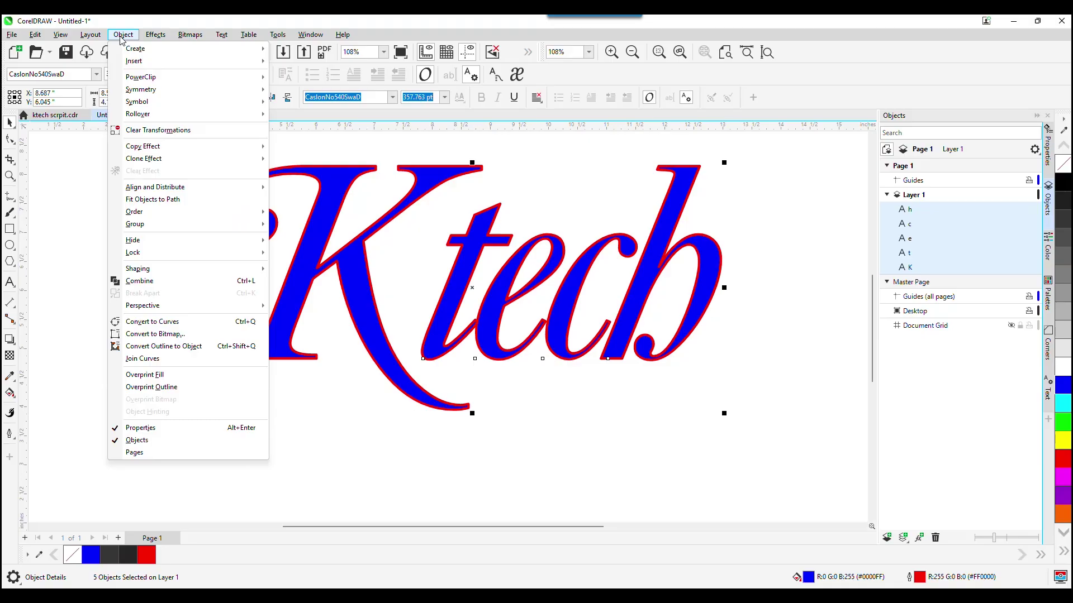
left_click(195, 323)
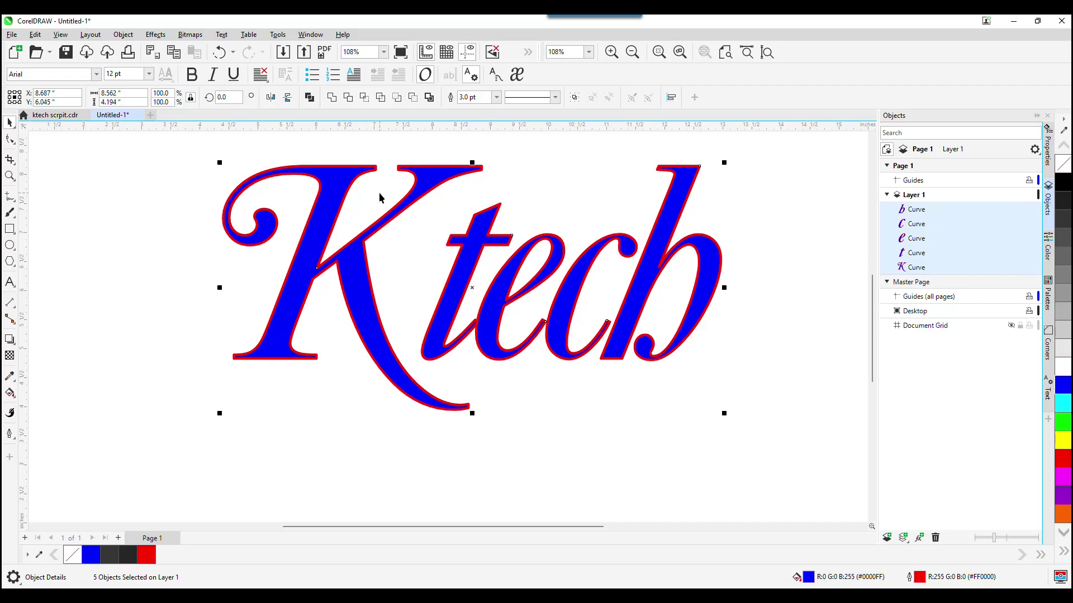
left_click(122, 35)
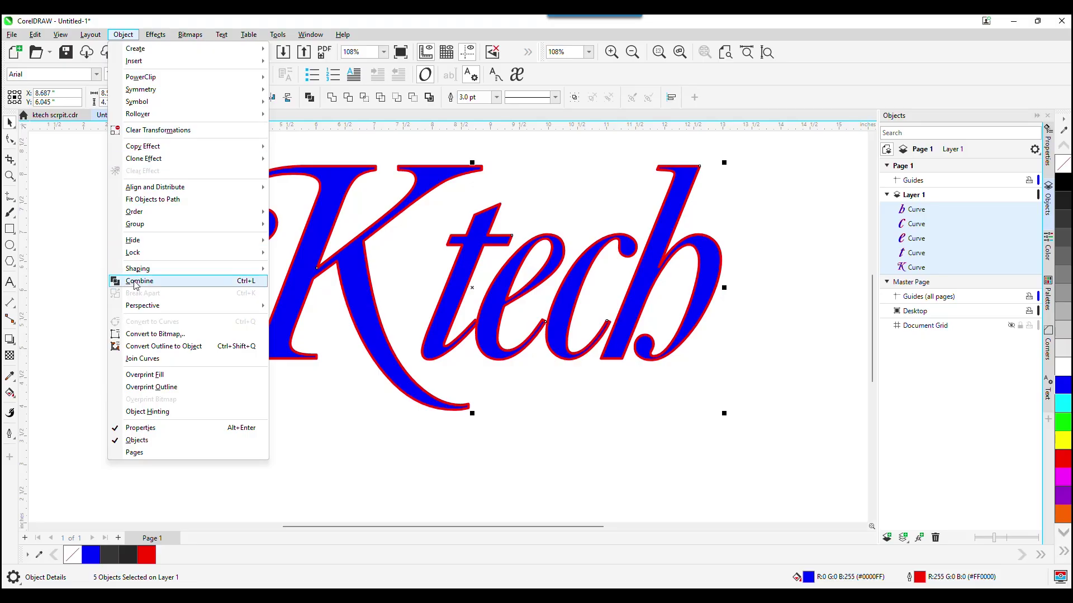
left_click(178, 347)
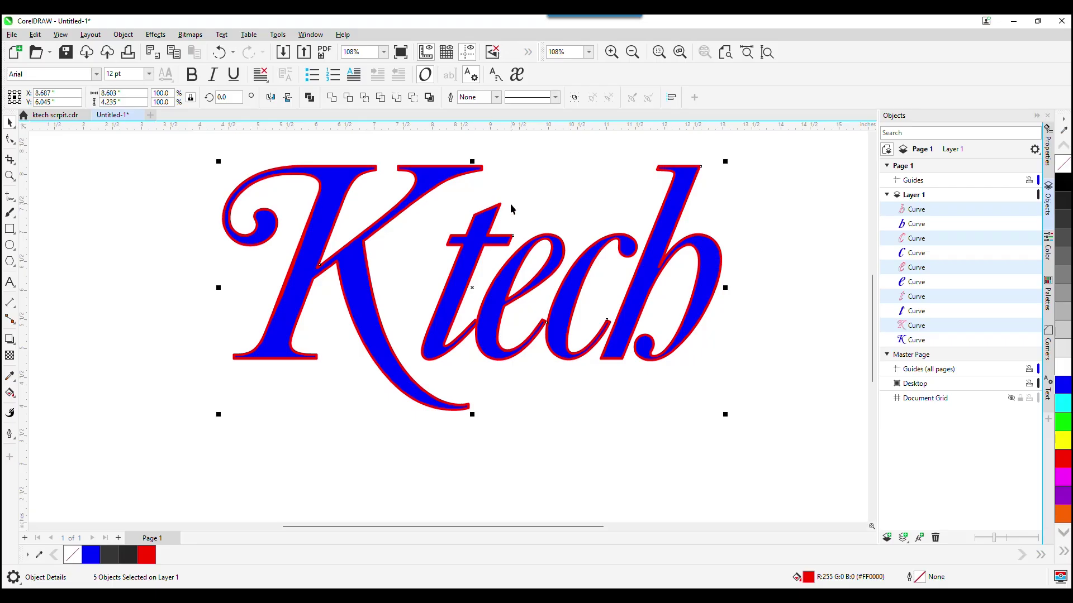
Export the Ktech lettering to the Desktop in Adobe Illustrator format, replacing the existing ktech script.ai
scroll(168, 165, "down", 1)
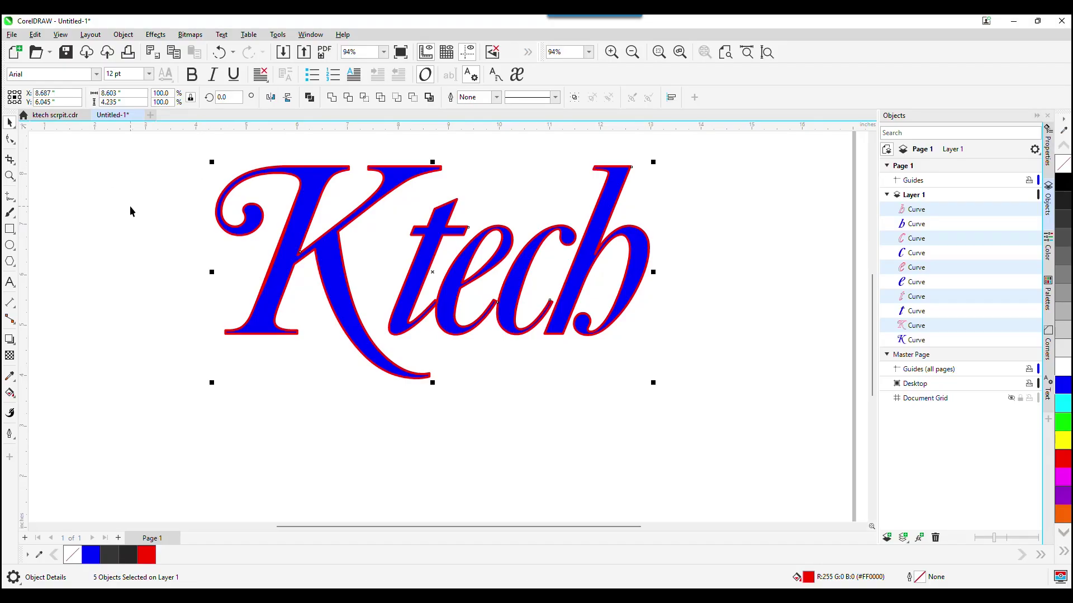
left_click(11, 36)
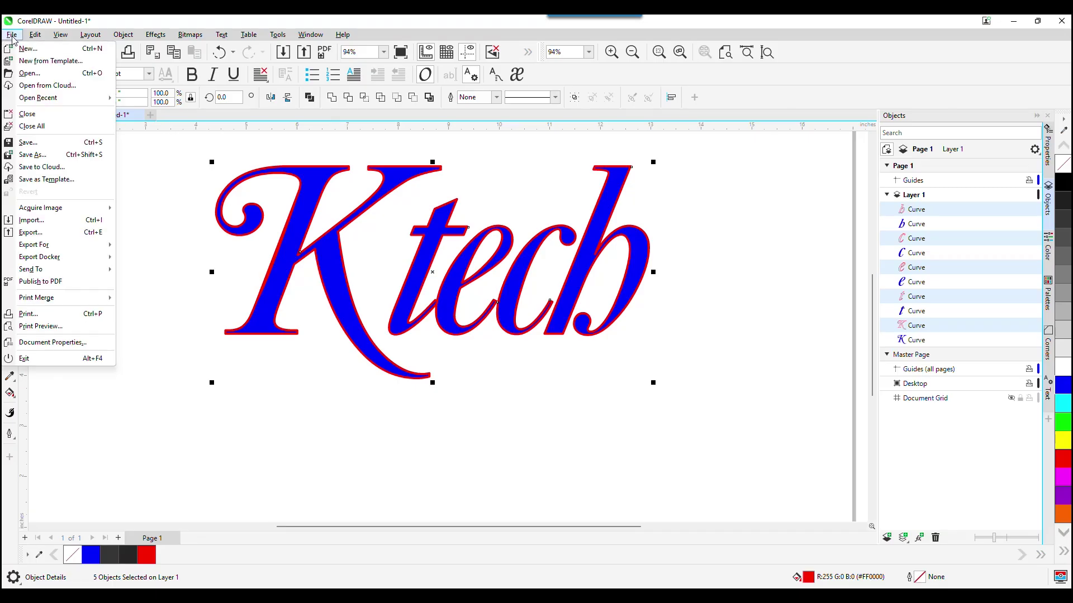
left_click(48, 236)
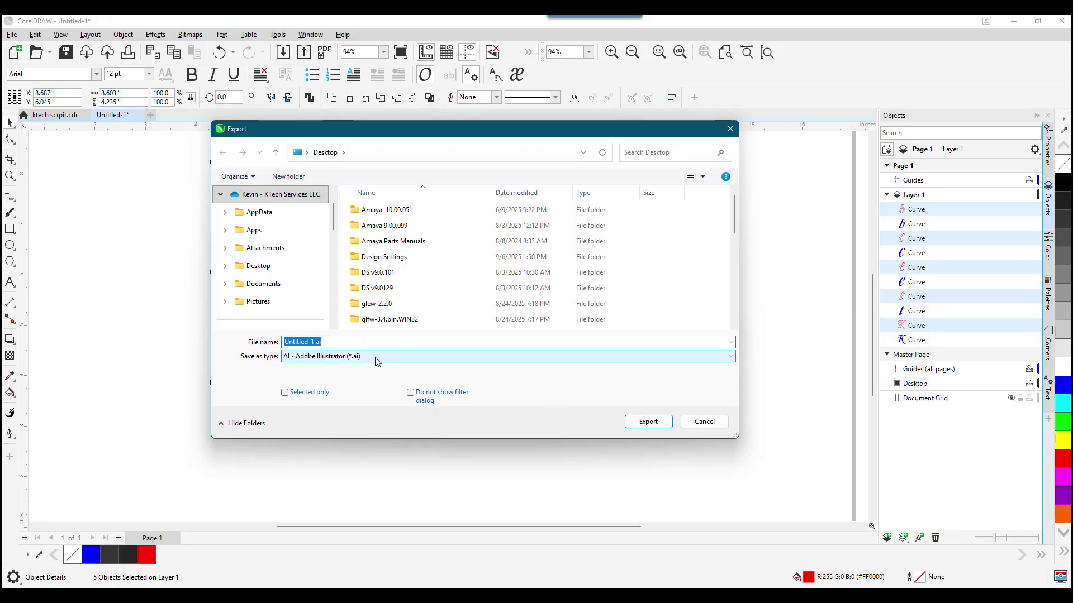
scroll(380, 263, "down", 8)
left_click(385, 308)
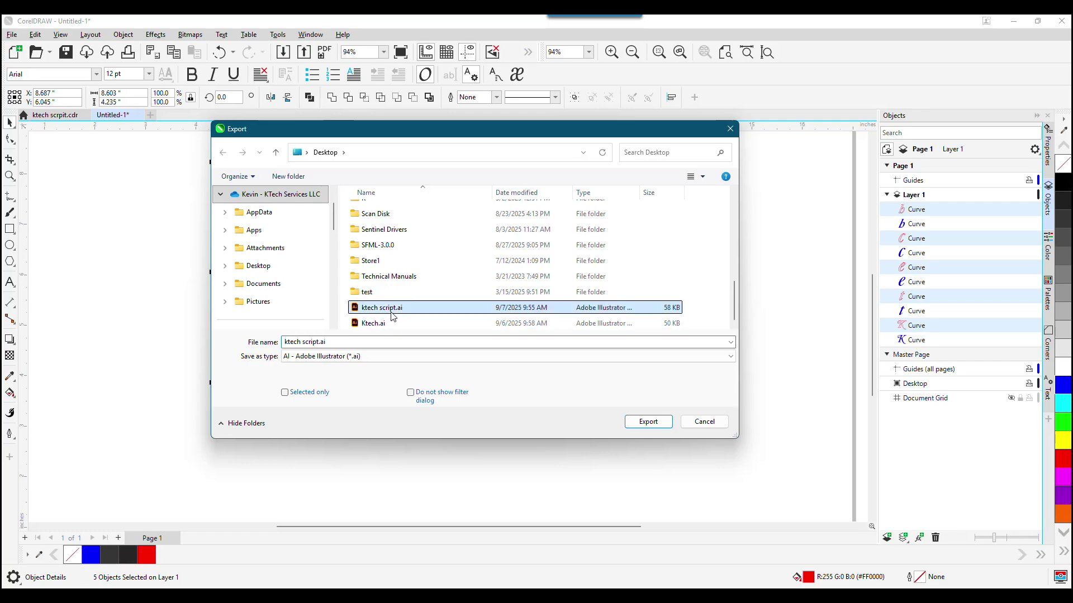
left_click(646, 422)
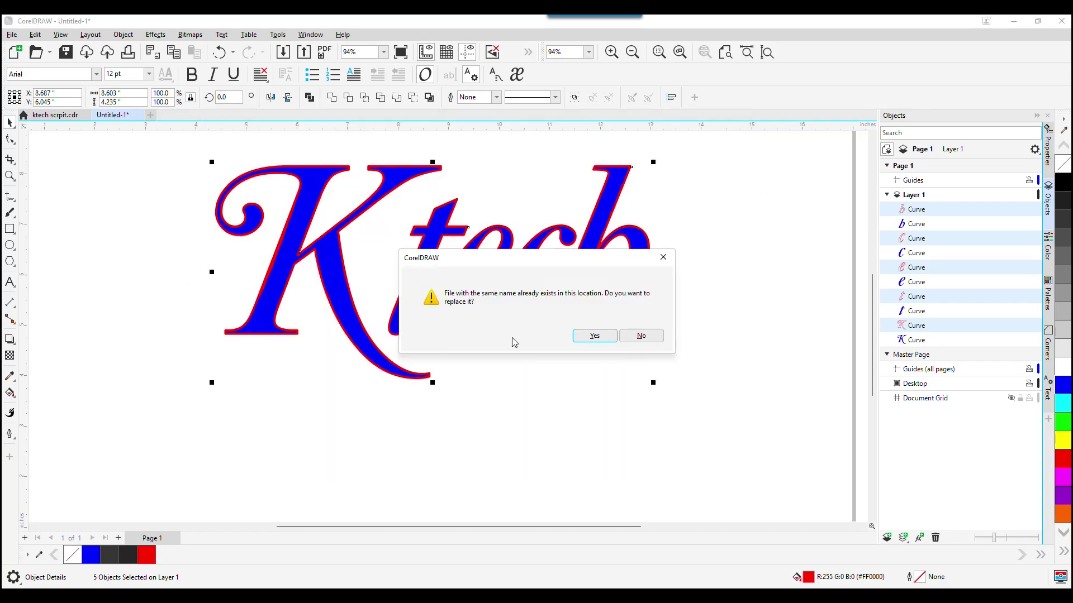
left_click(594, 335)
Set the Illustrator export compatibility to Adobe Illustrator 8.0 and complete the export
left_click(462, 232)
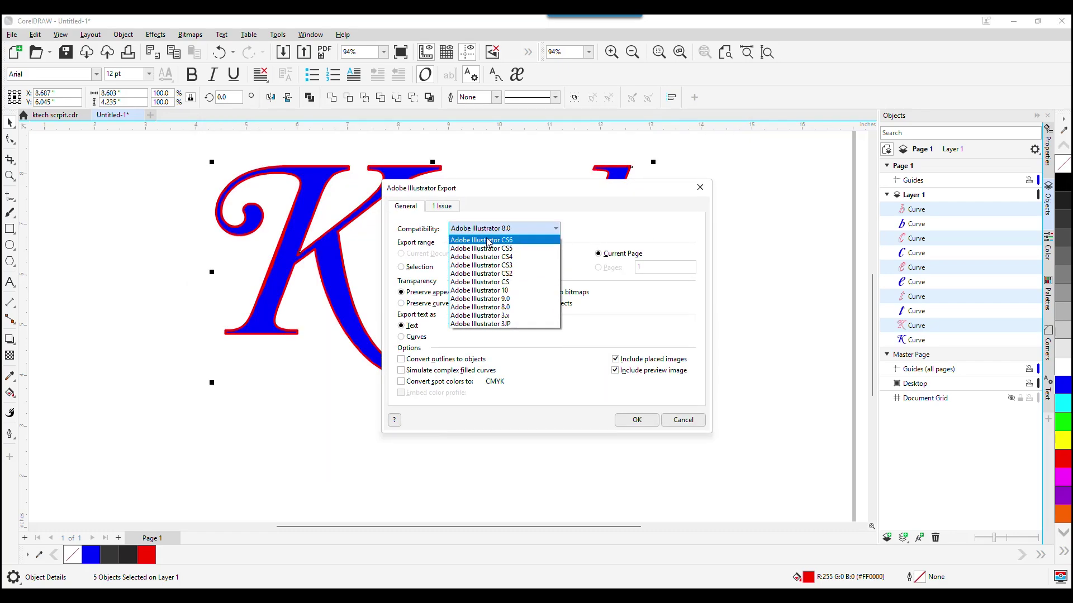
left_click(500, 307)
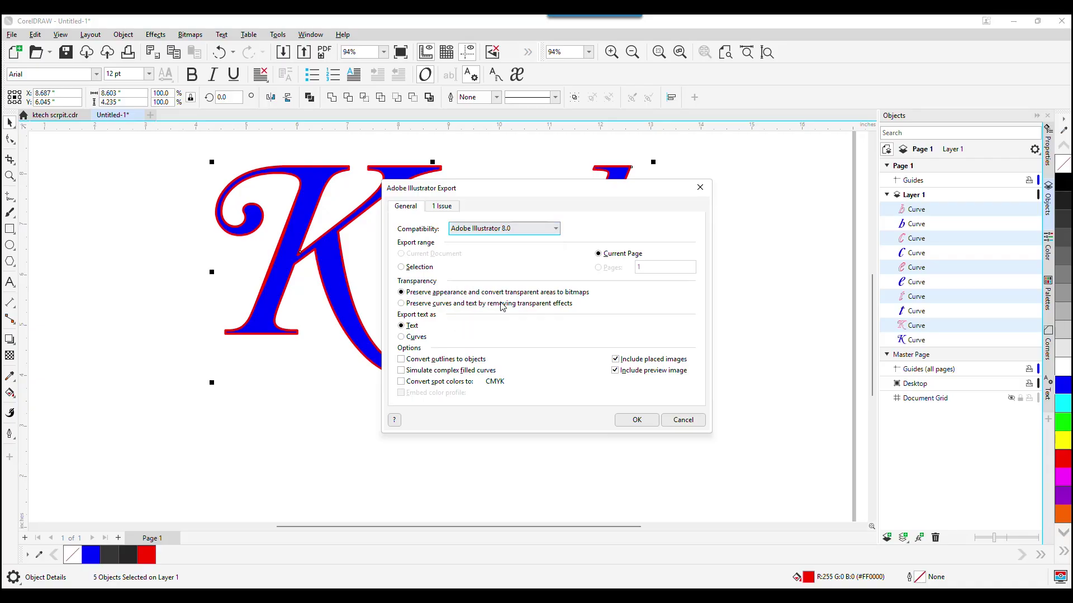
left_click(636, 420)
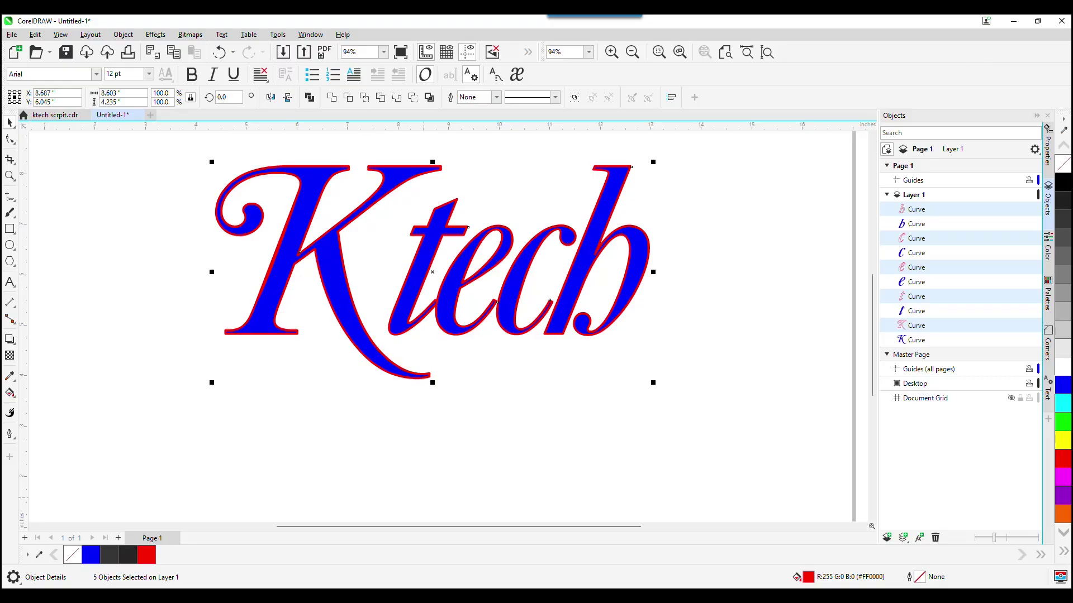
Switch to DesignShop and open the Ktech.ai artwork file
left_click(416, 545)
left_click(15, 33)
left_click(13, 47)
left_click(15, 33)
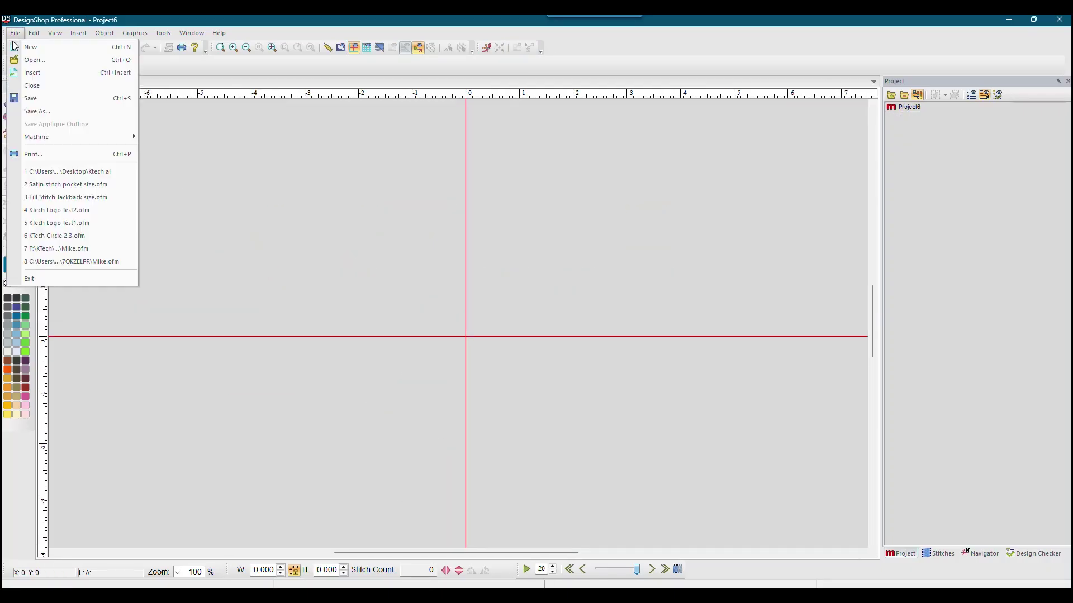
left_click(25, 44)
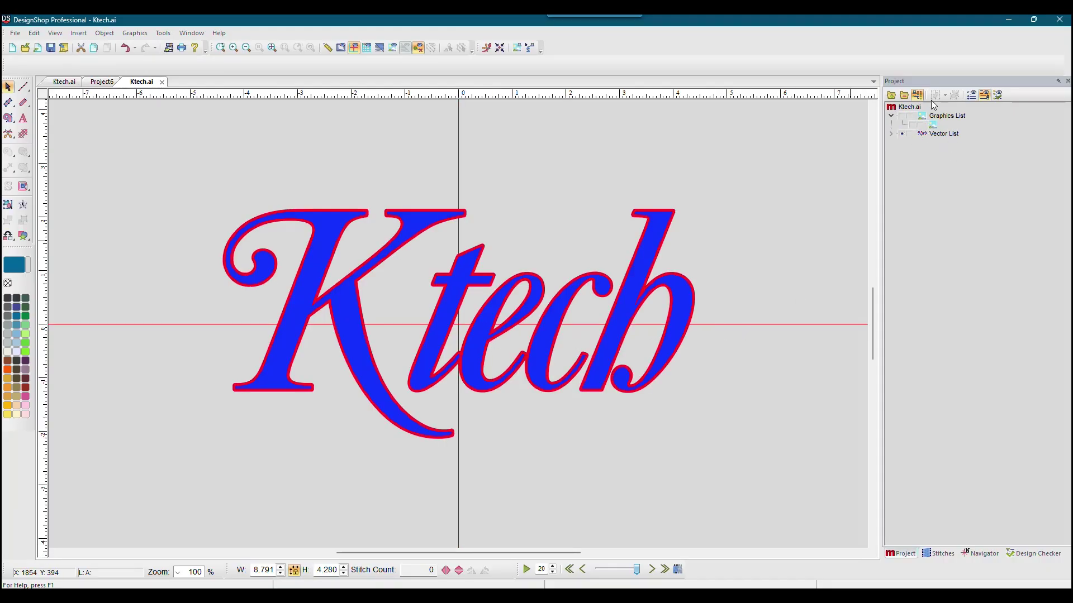
Delete the graphic in the Graphics List of Ktech.ai, keeping only the Vector List
left_click(921, 127)
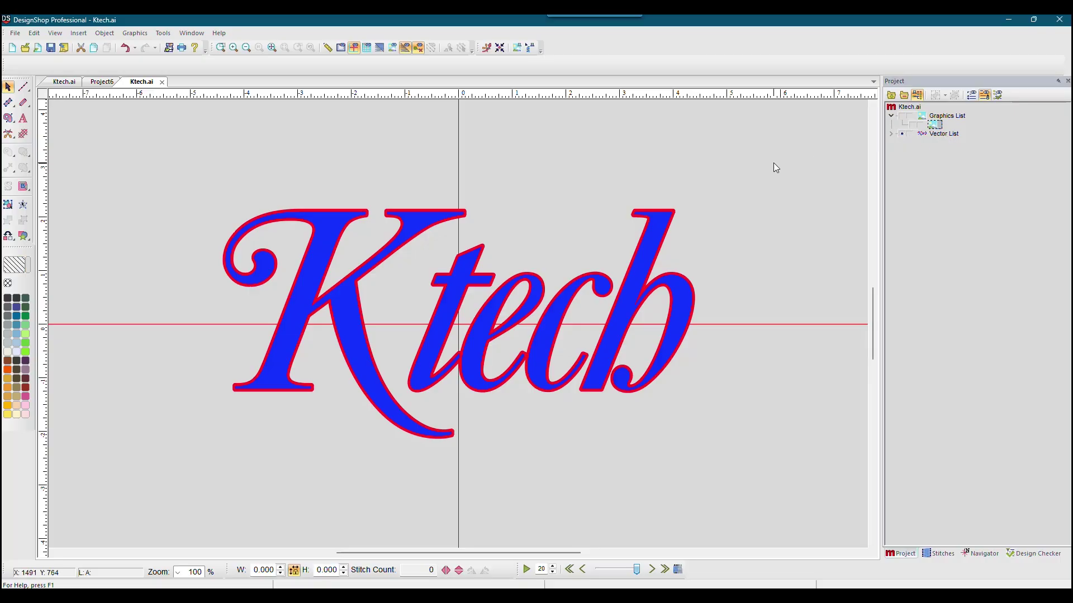
left_click(931, 118)
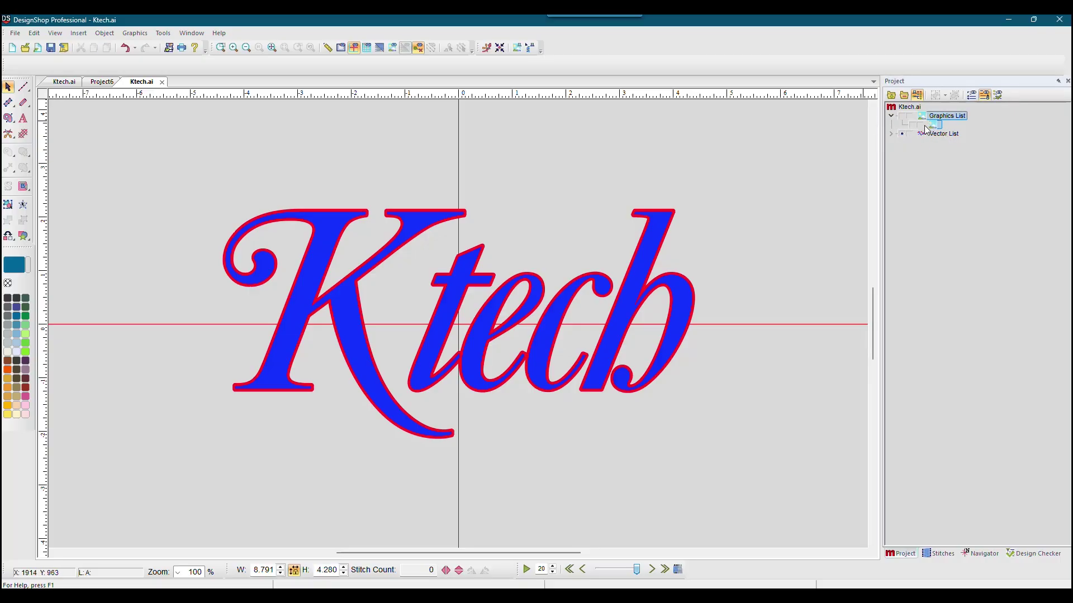
left_click(940, 119)
right_click(750, 146)
left_click(1029, 144)
left_click(937, 127)
key("Delete")
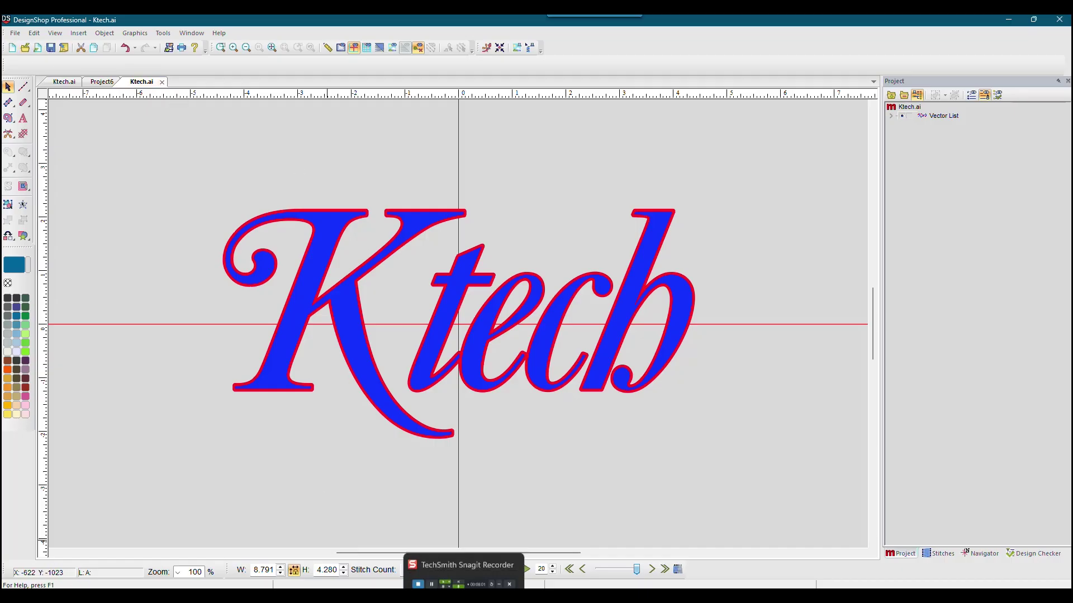
Switch back to the Untitled-1 document in CorelDRAW
mouse_move(414, 589)
mouse_move(366, 590)
left_click(425, 539)
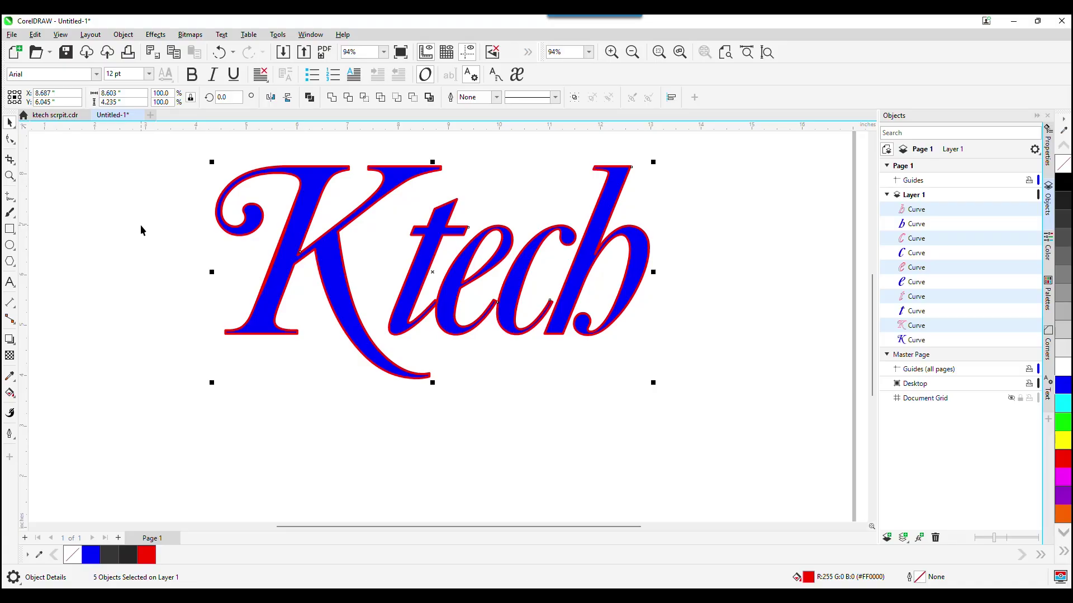
scroll(139, 224, "up", 1)
scroll(141, 223, "down", 2)
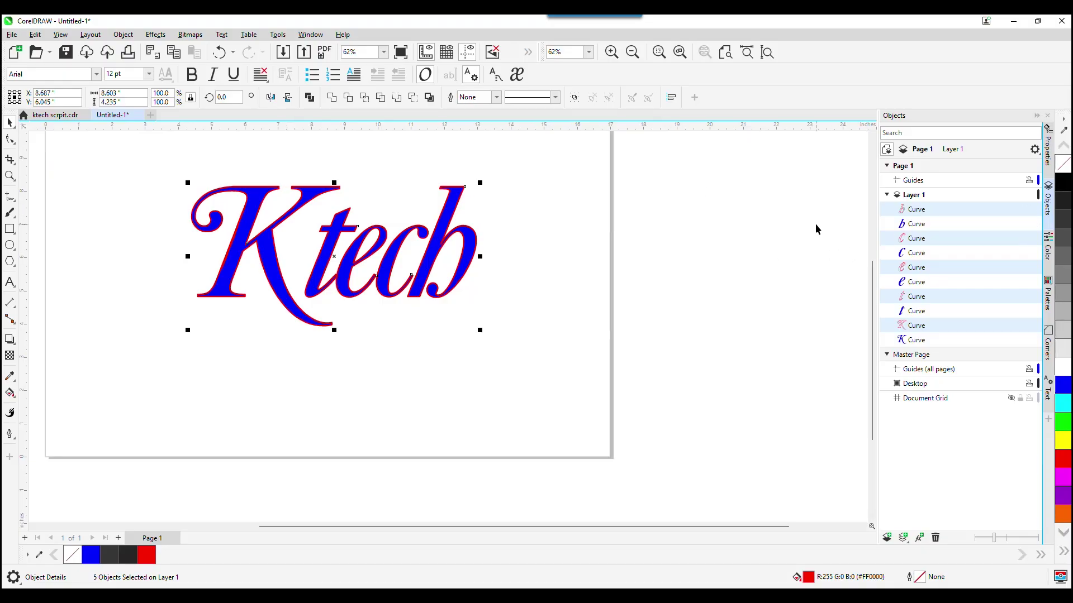
left_click(921, 211)
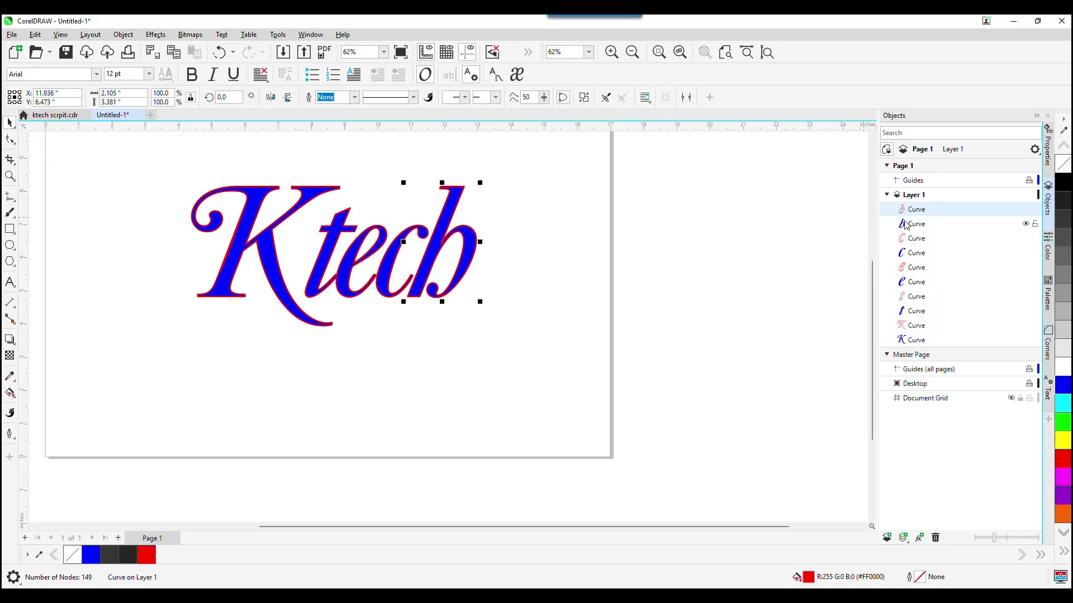
left_click_drag(143, 163, 548, 349)
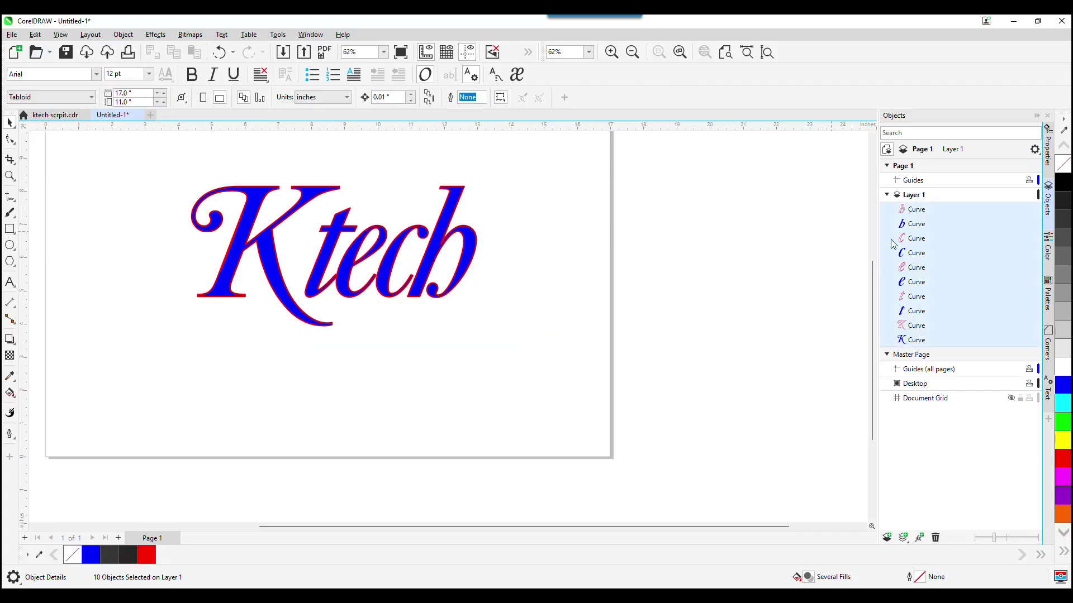
left_click(842, 235)
Select all ten Ktech curves in the object list, from the h outline through the K fill, and copy them
left_click(915, 209)
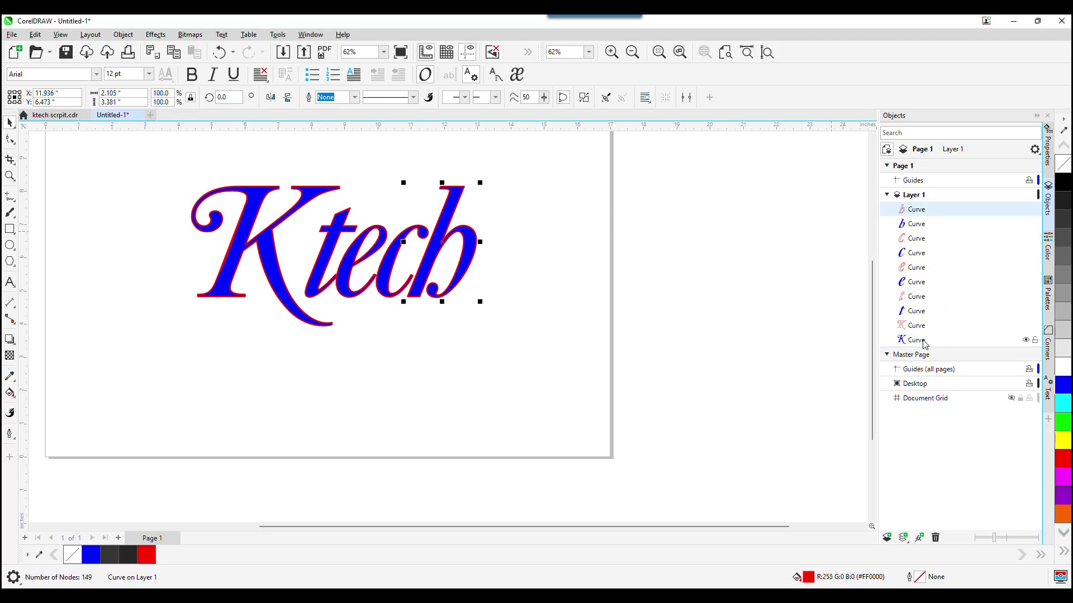
left_click(925, 341, "shift")
left_click(919, 210)
left_click(922, 341, "shift")
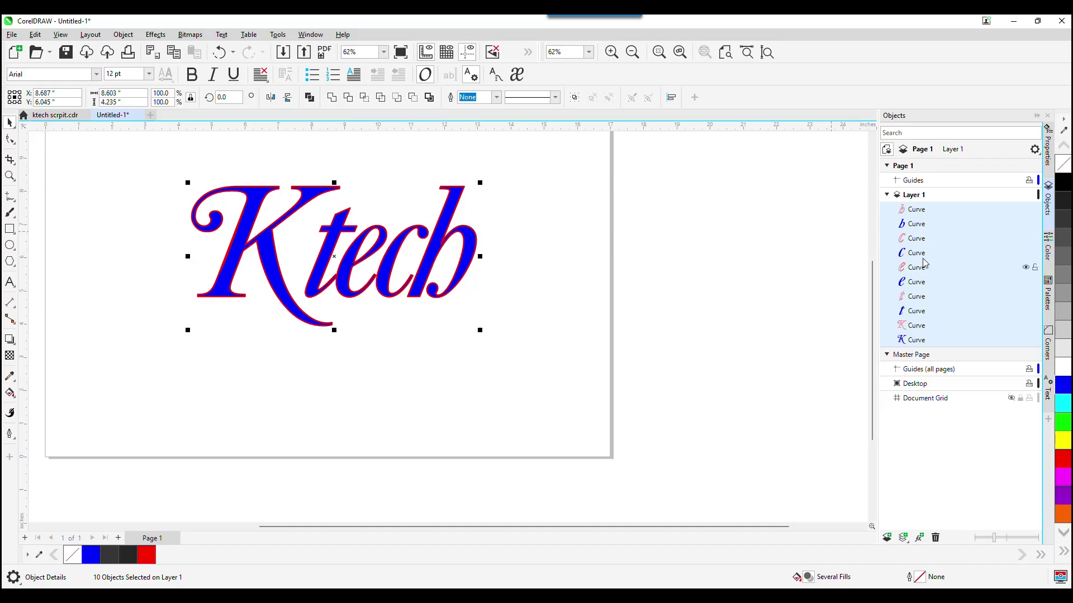
right_click(905, 237)
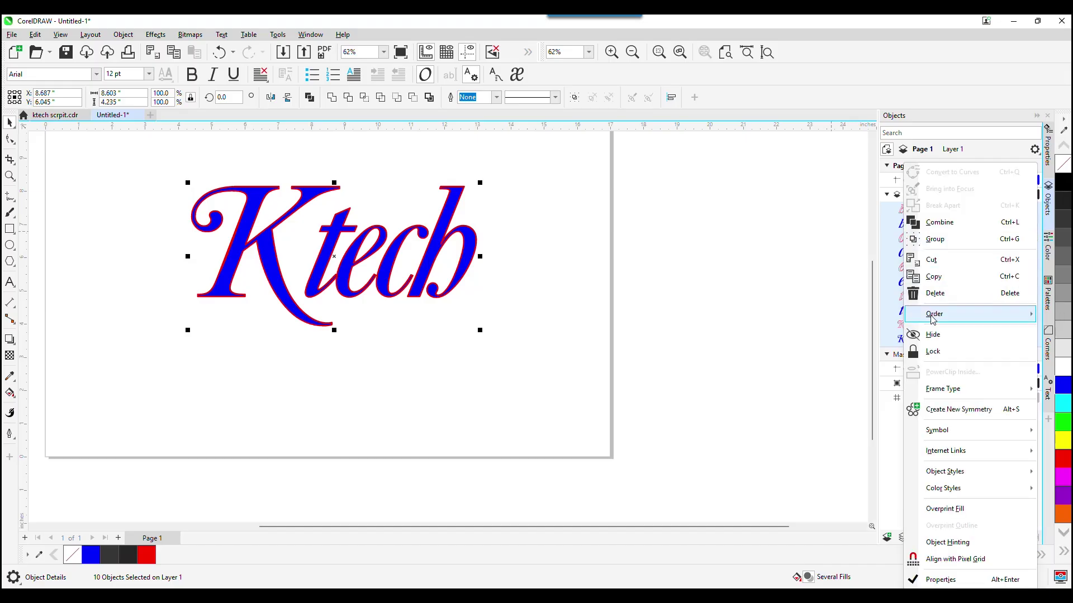
left_click(938, 280)
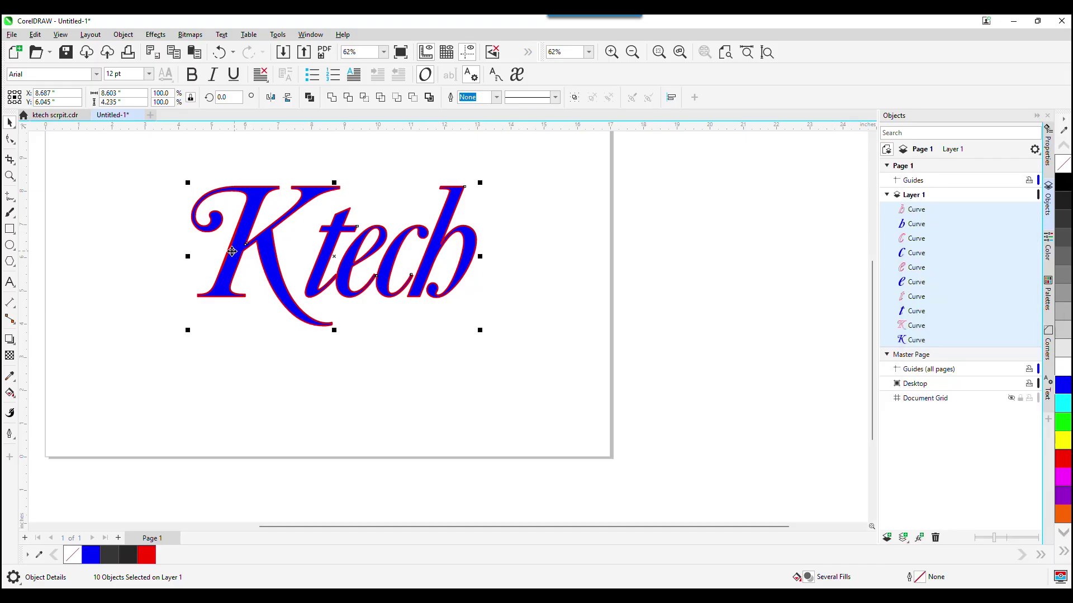
Switch to DesignShop and create a new blank project
mouse_move(414, 596)
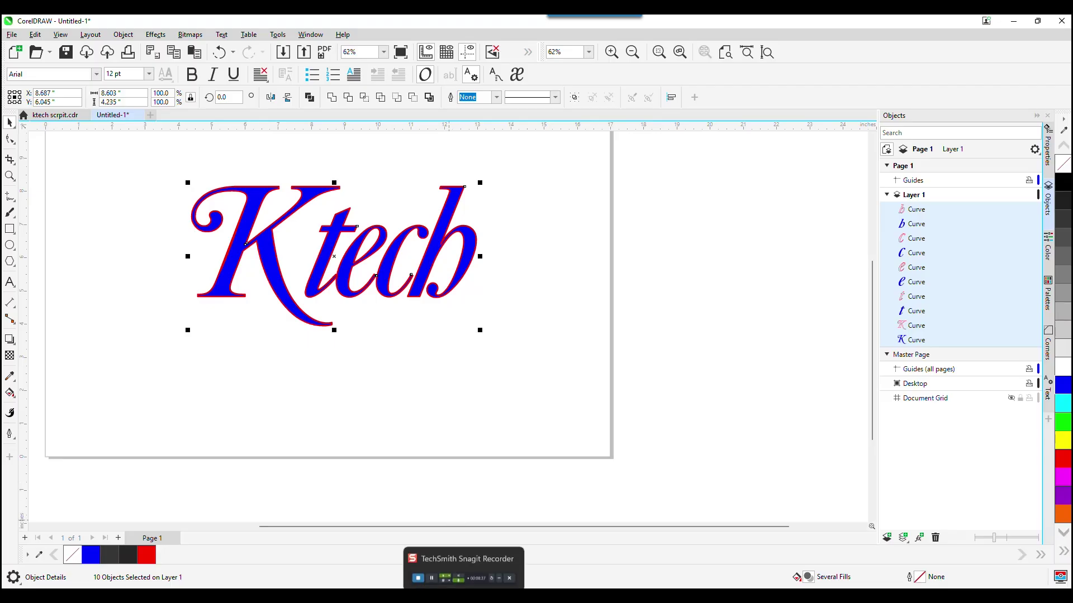
left_click(416, 545)
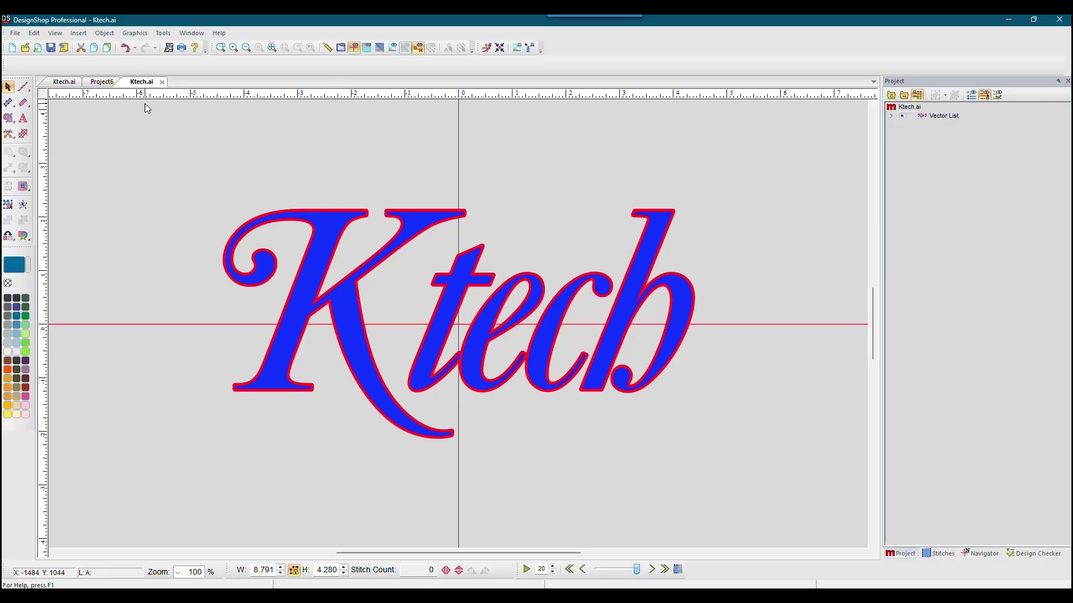
left_click(15, 34)
left_click(23, 48)
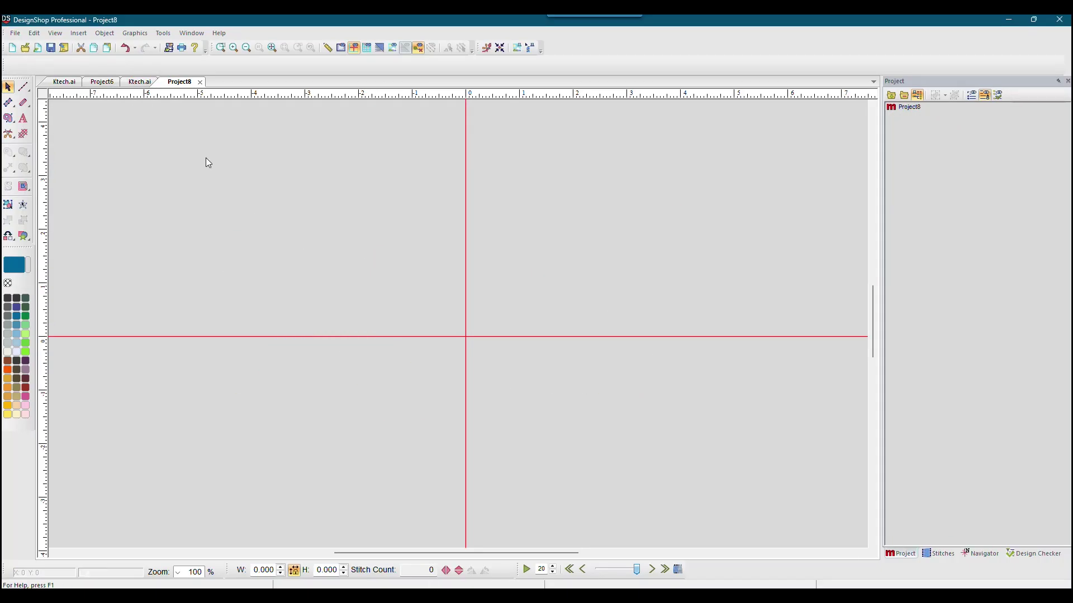
Paste the copied Ktech curves into the new project and center the design on the origin
left_click(37, 39)
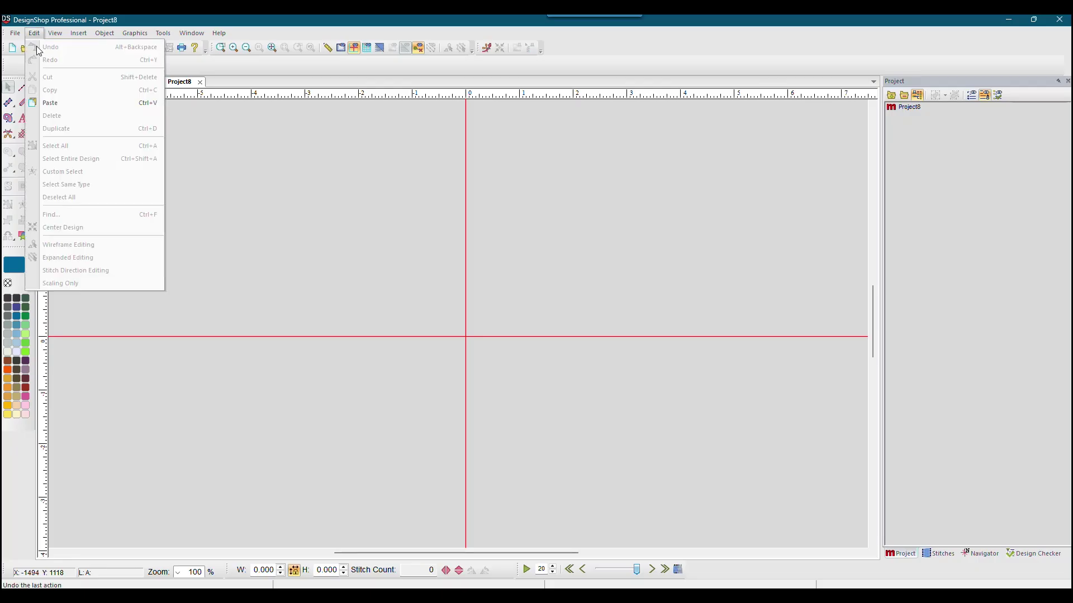
left_click(48, 103)
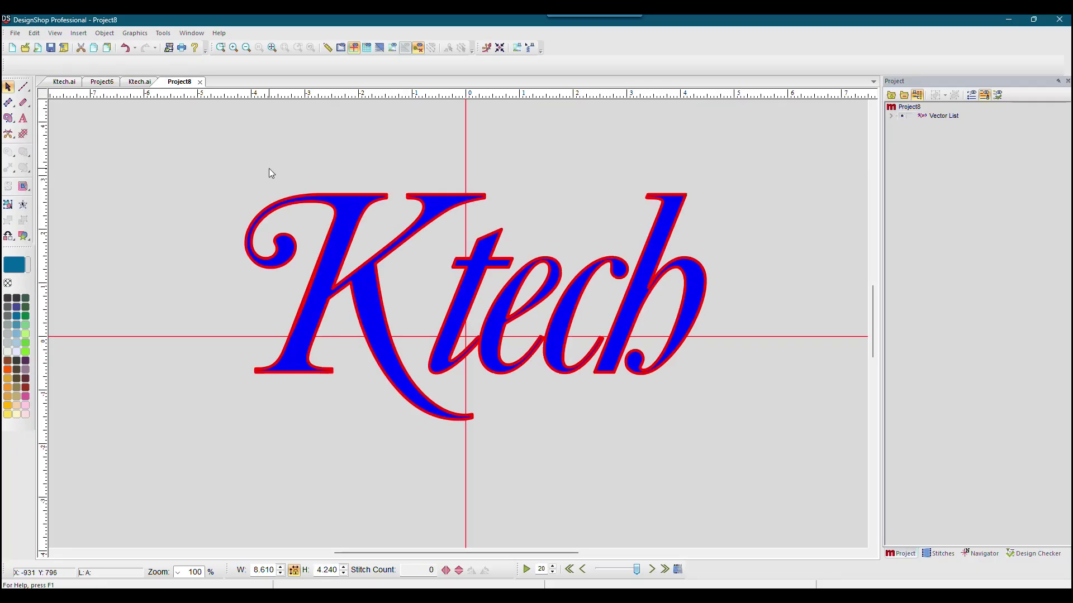
left_click(500, 48)
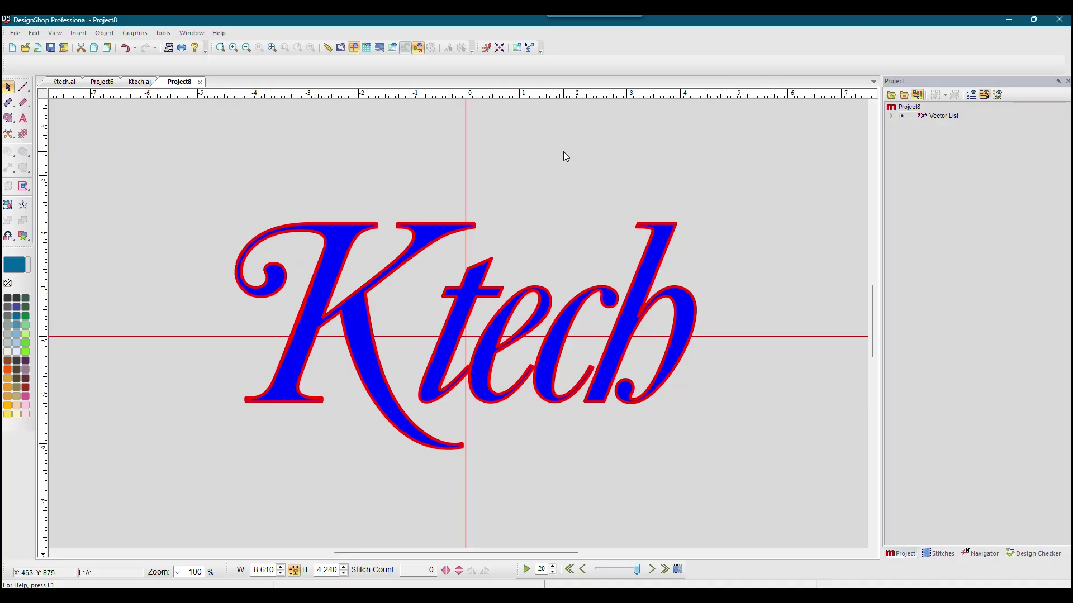
Convert all the Ktech vector fills to embroidery using the Default style, and collapse and hide the Vector List
left_click(891, 116)
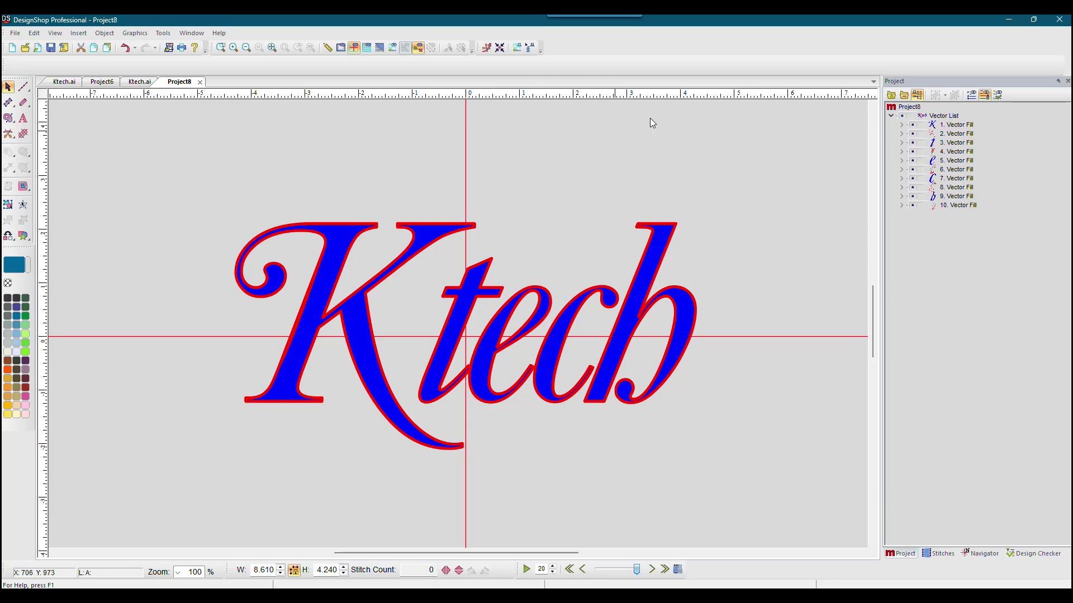
left_click(943, 116)
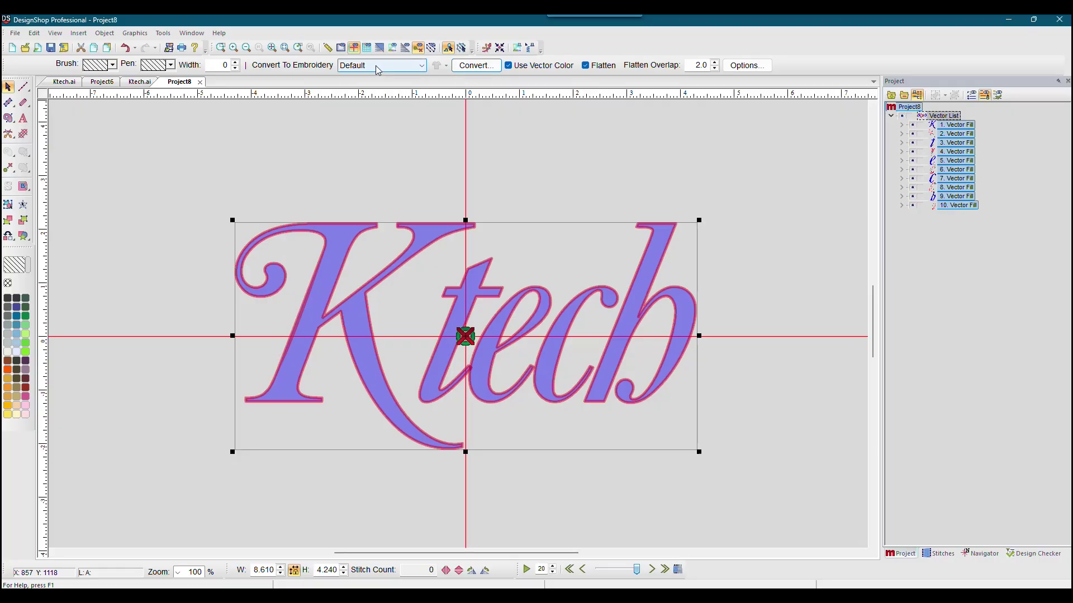
left_click(476, 66)
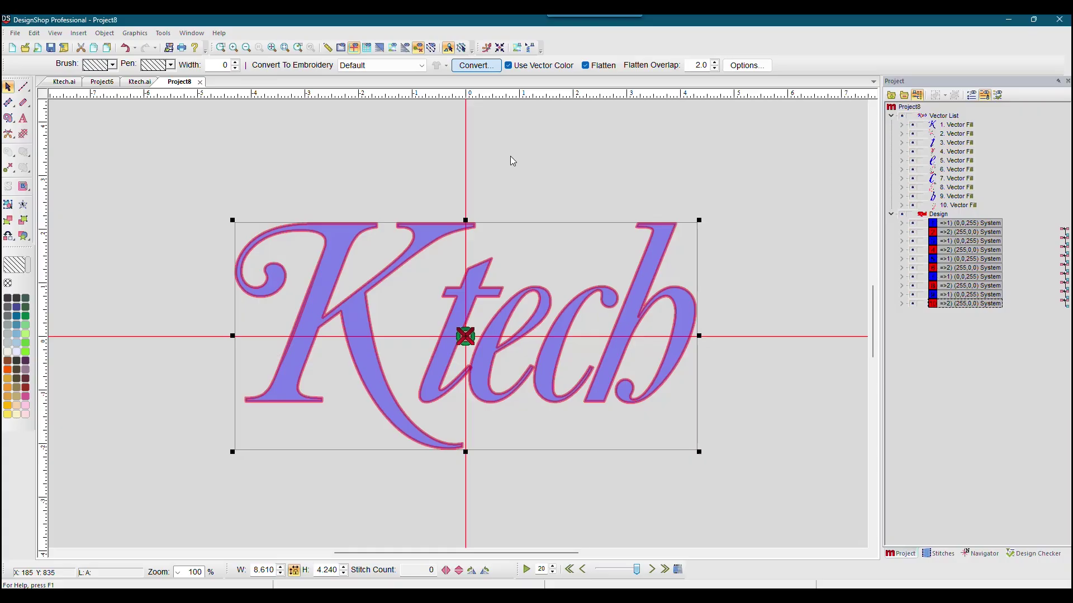
left_click(891, 116)
left_click(802, 127)
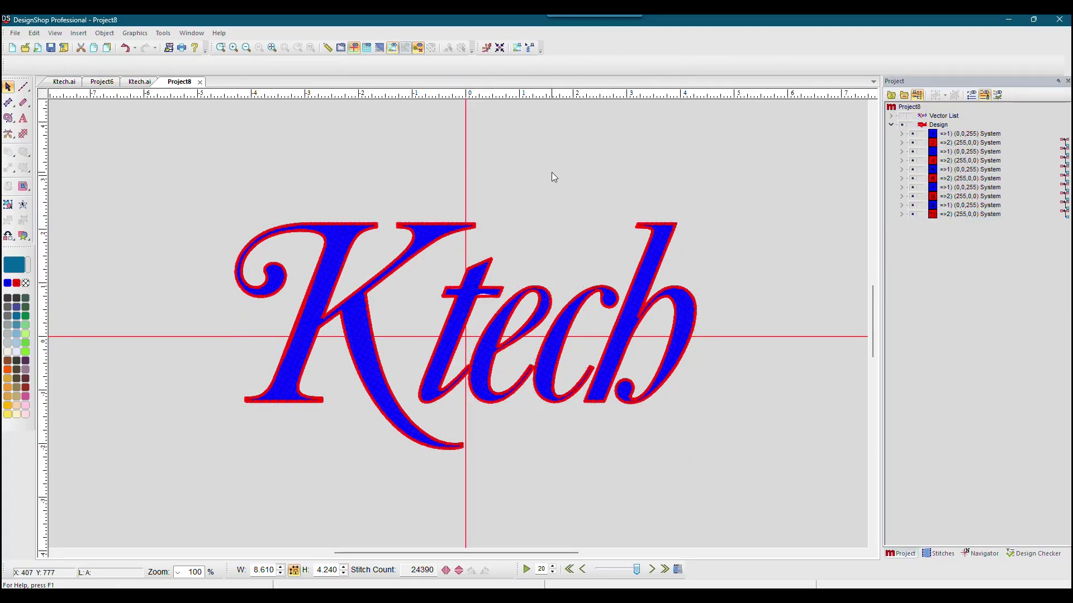
Examine the stitches of the converted Ktech lettering up close and as a whole design
left_click(218, 48)
left_click_drag(196, 204, 705, 427)
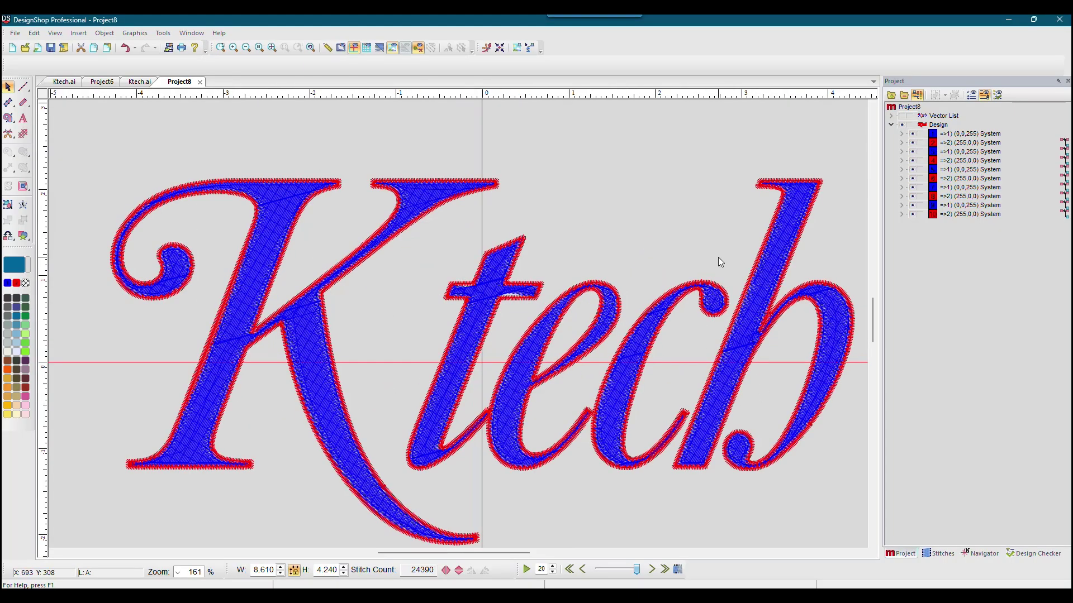
left_click(273, 48)
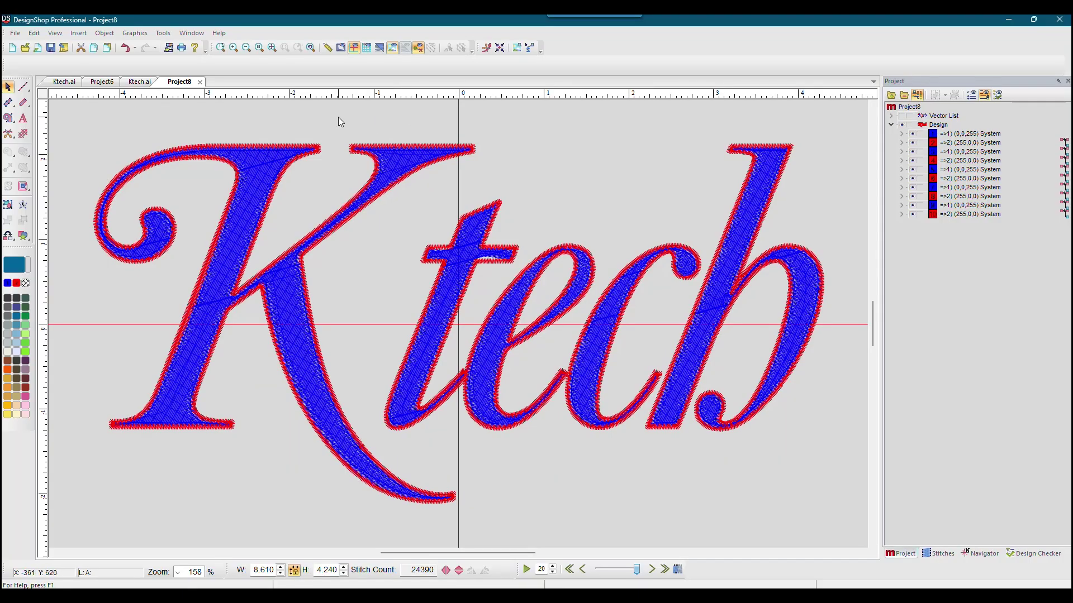
scroll(514, 328, "up", 1)
scroll(514, 329, "down", 1)
left_click(246, 48)
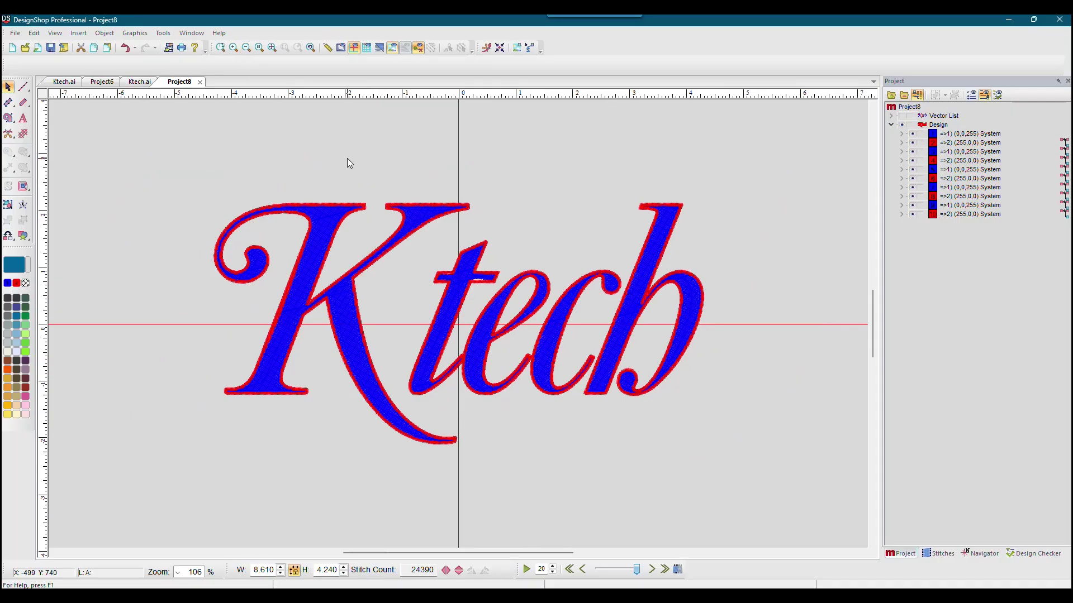